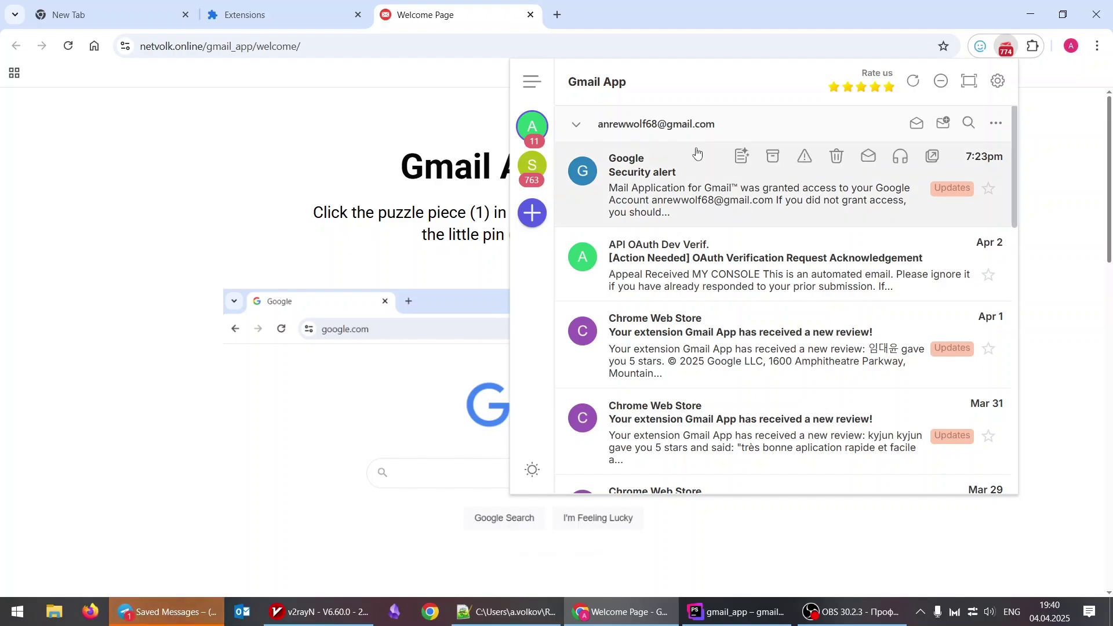
View the brief summary of the Google security alert email and close it.
click(743, 158)
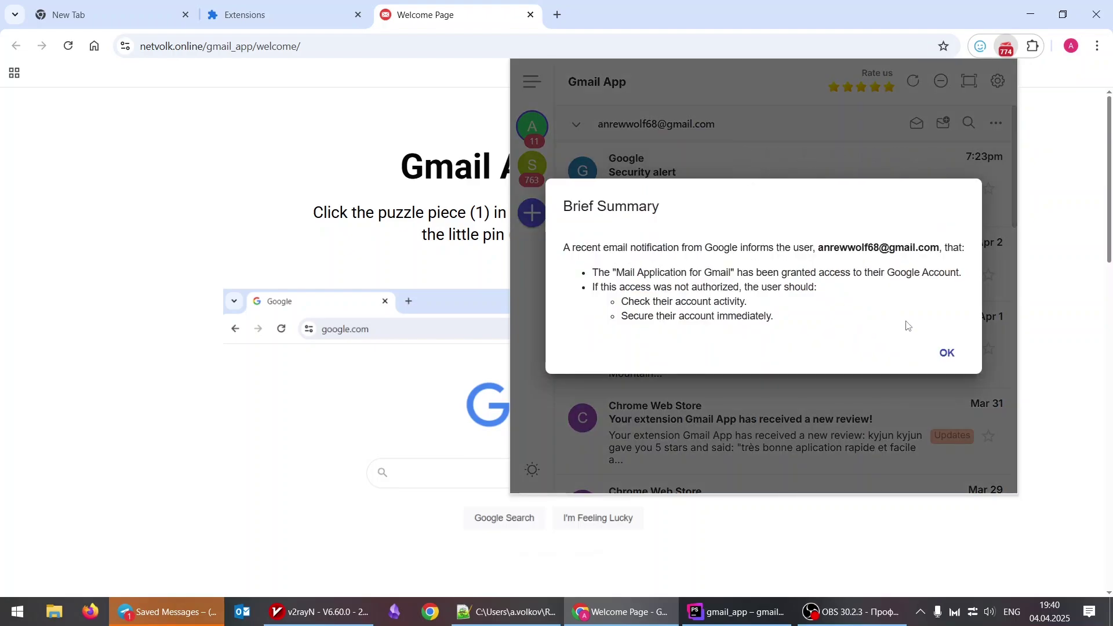
click(947, 351)
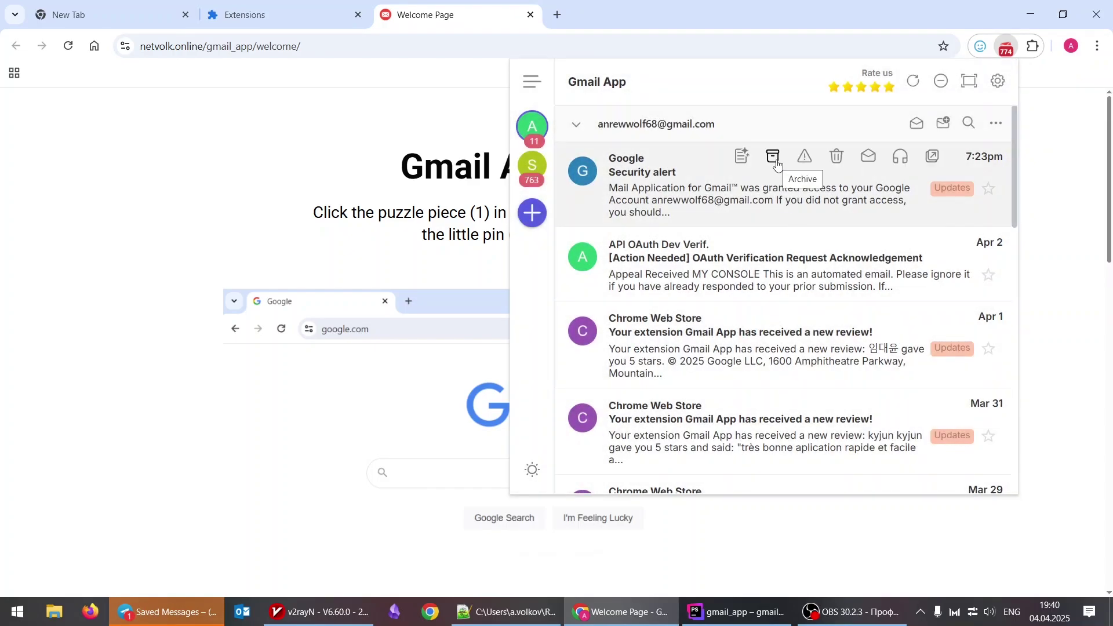
Archive the Google security alert email, decline showing only important mail, and report the OAuth Verification Request Acknowledgement email as spam.
click(777, 164)
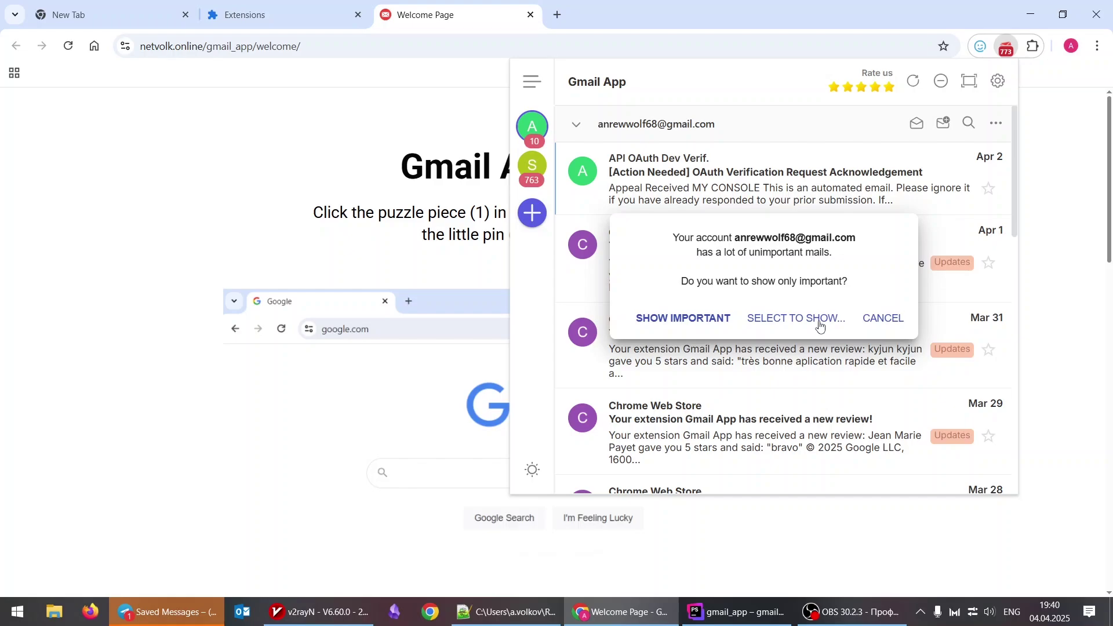
click(896, 320)
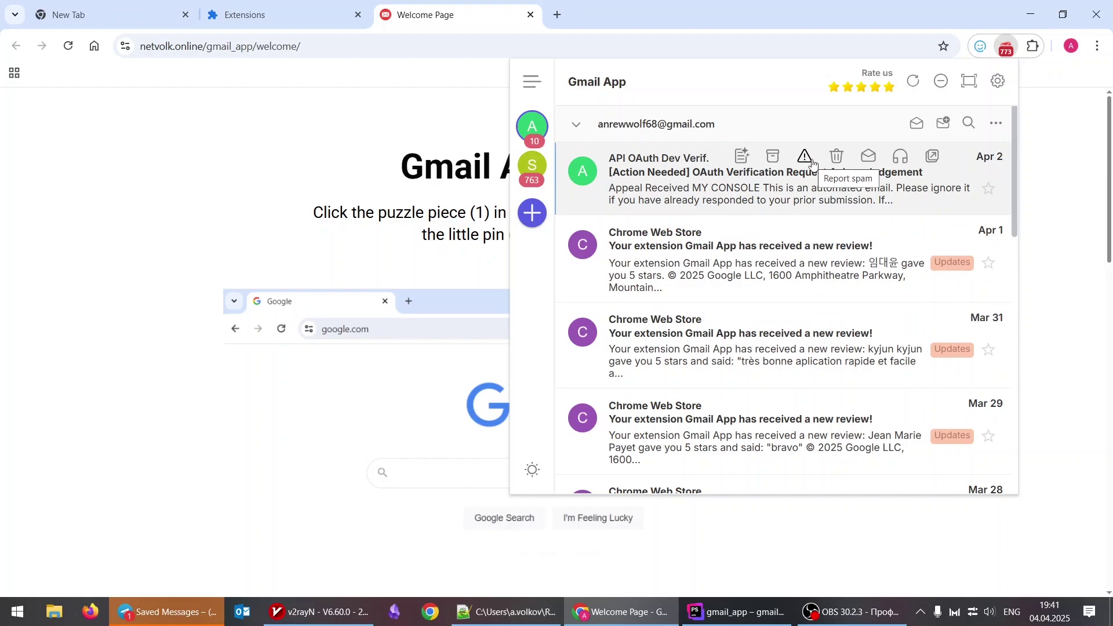
click(805, 159)
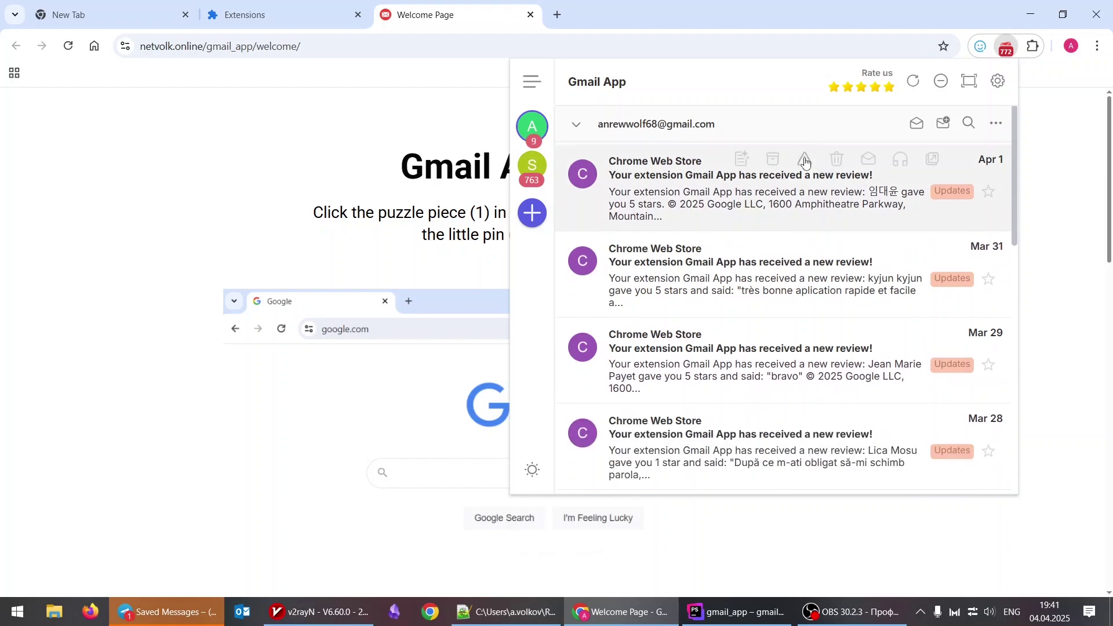
Delete the Apr 1 Chrome Web Store review email and mark the Mar 31 review email as read.
click(838, 158)
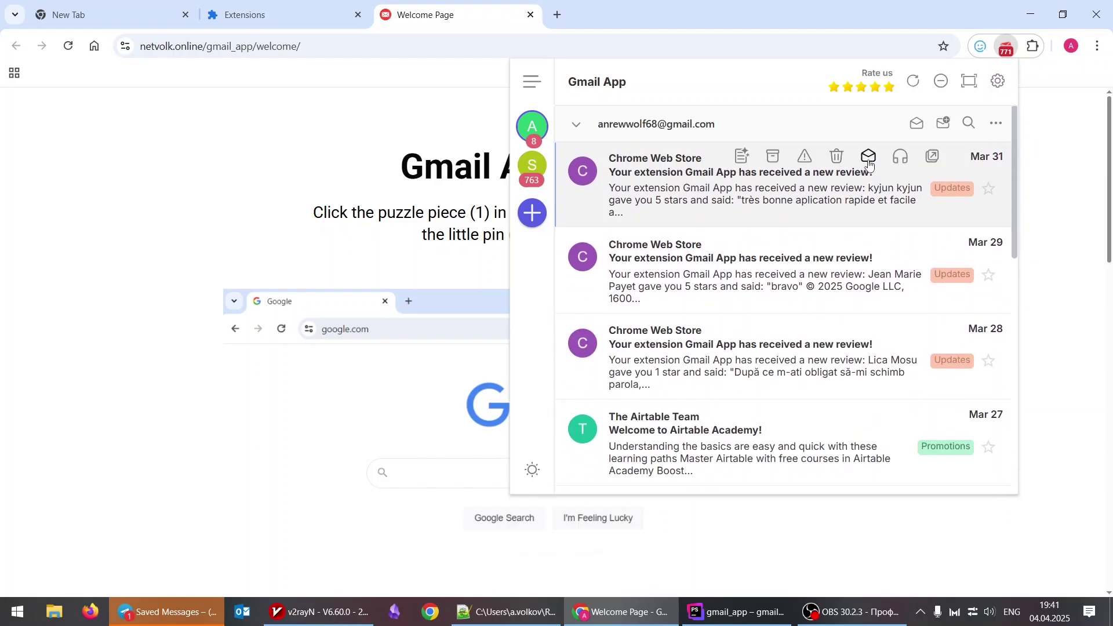
click(868, 157)
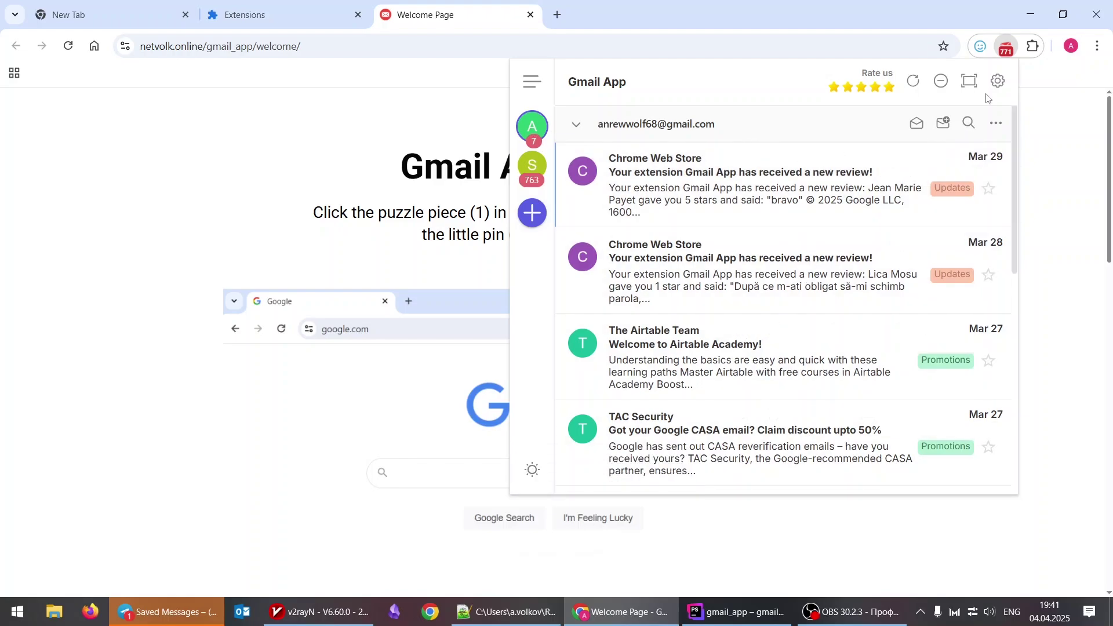
Set the voice in the extension's general options to Google US English.
click(997, 81)
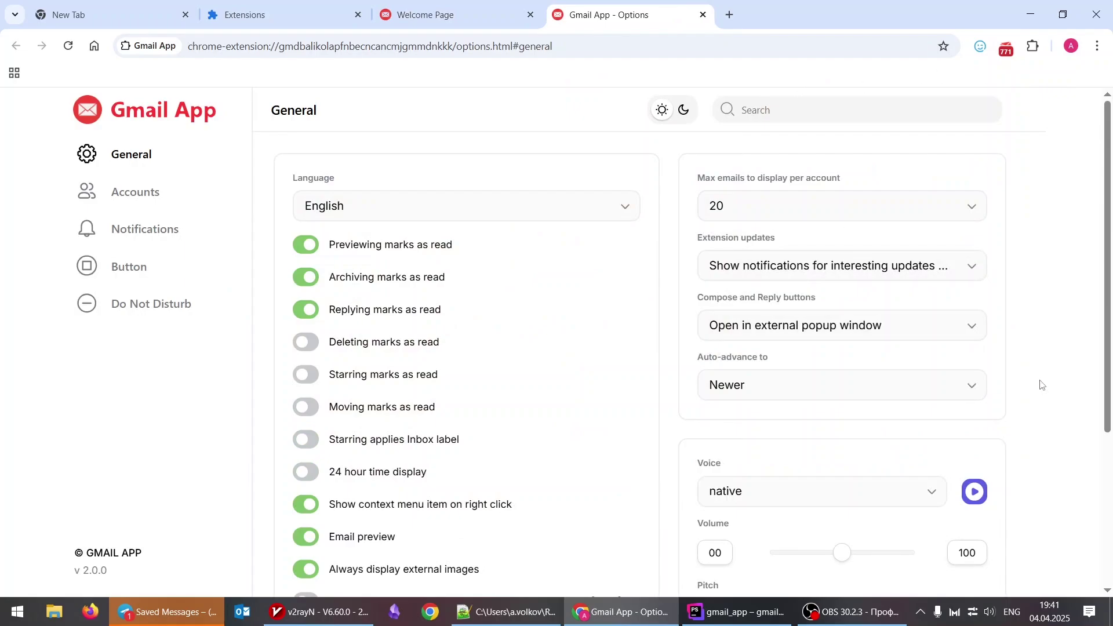
scroll(1041, 385, down, 2)
click(899, 353)
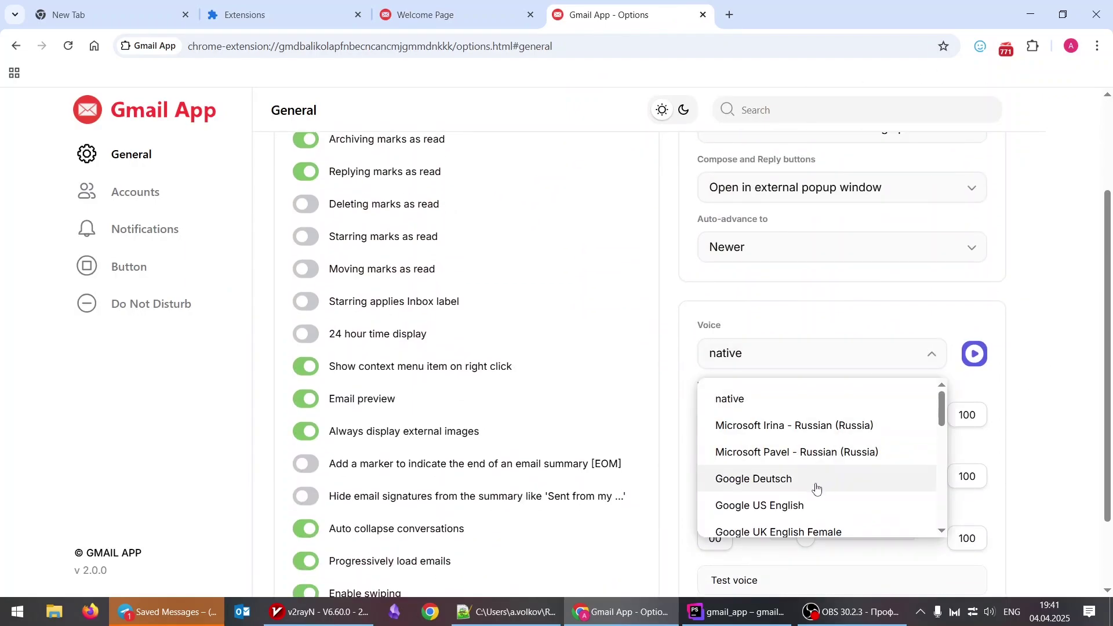
scroll(817, 490, down, 3)
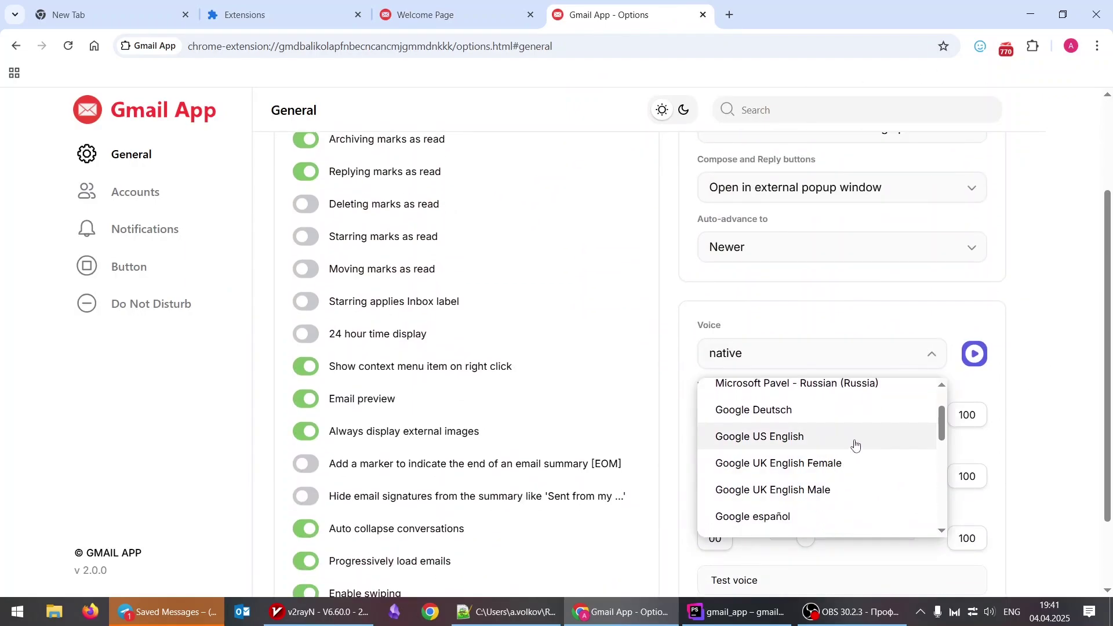
click(855, 445)
Lower the voice volume to about one fifth of its range and raise the pitch and rate past the middle of theirs.
scroll(866, 454, down, 1)
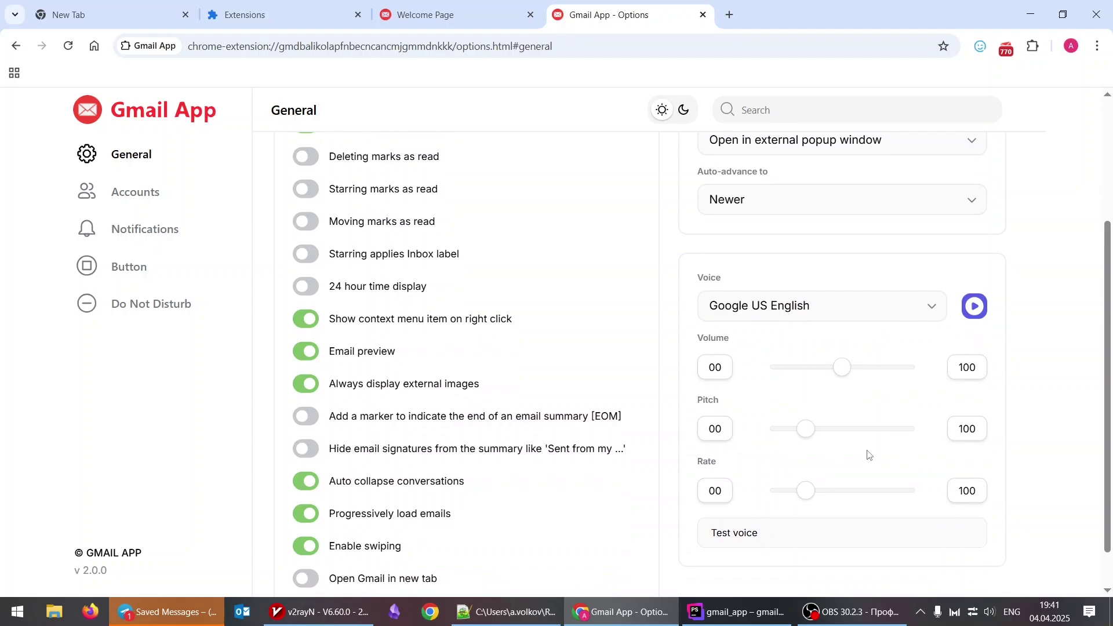
double_click(754, 539)
key(ctrl+a)
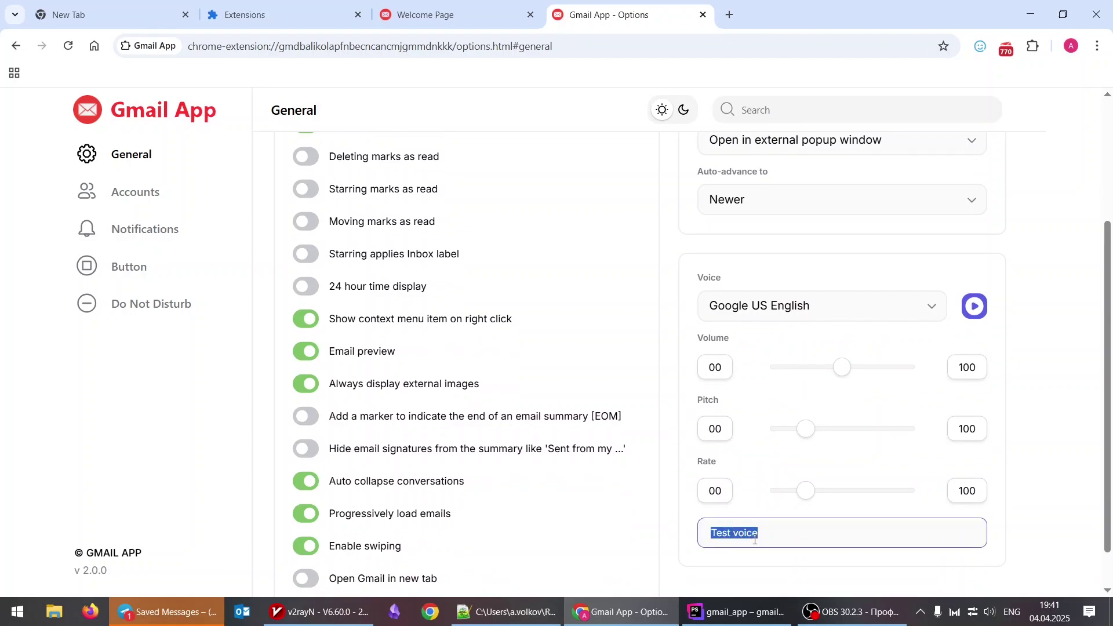
click(799, 374)
click(848, 432)
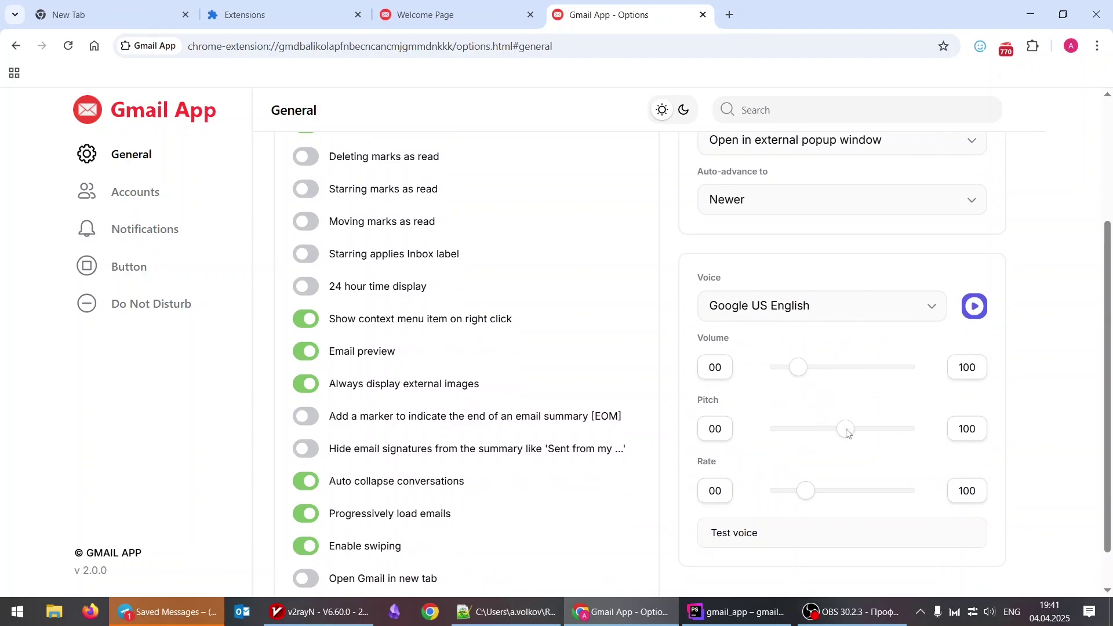
click(833, 498)
click(863, 497)
scroll(1038, 418, up, 3)
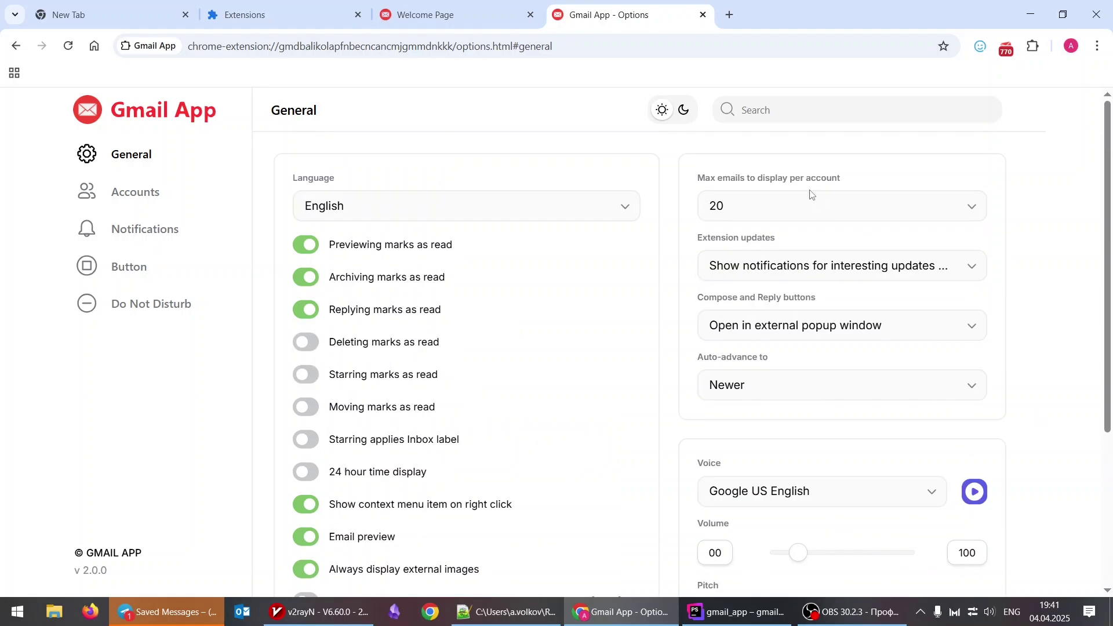
Have the Mar 29 Chrome Web Store review email read aloud from the extension popup and stop the playback.
click(1014, 56)
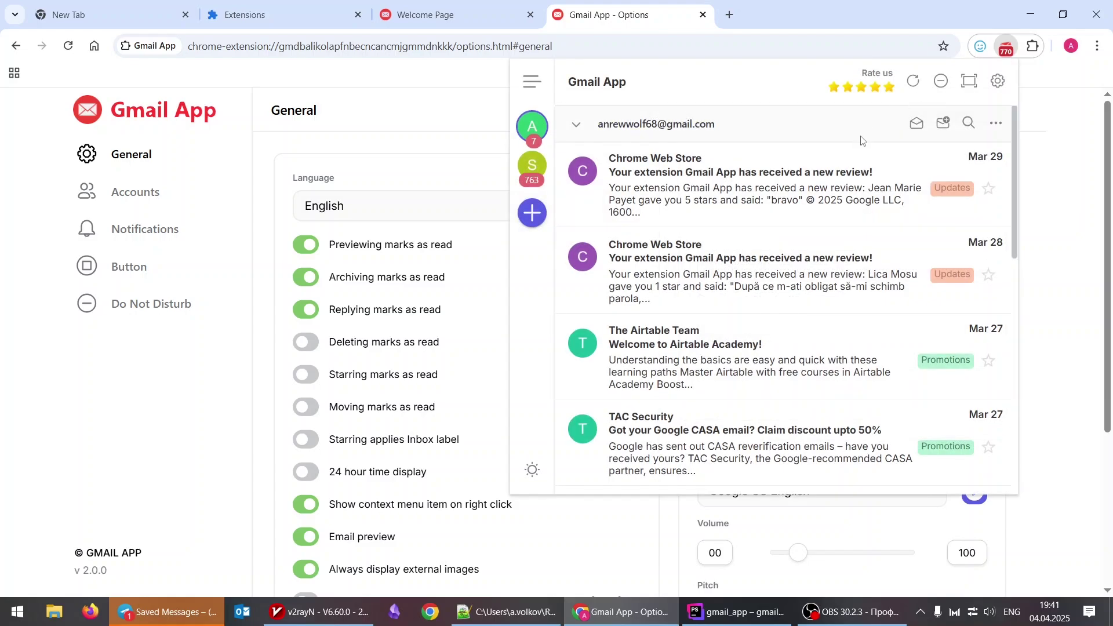
click(900, 157)
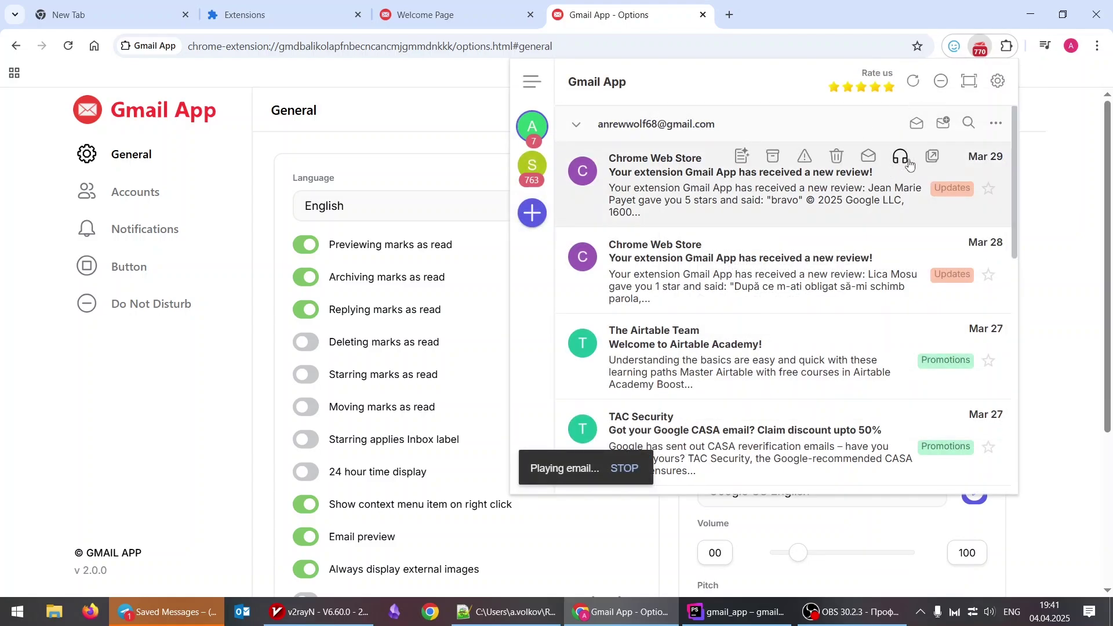
click(624, 468)
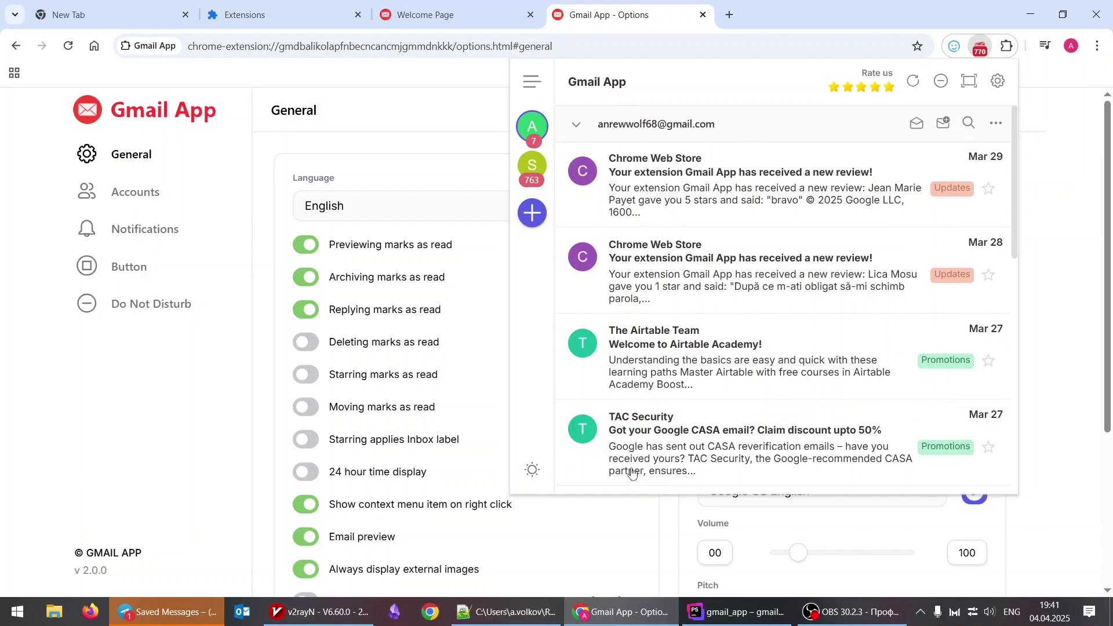
Open the Mar 29 Chrome Web Store review email in Gmail and preview the Mar 28 review email in the extension popup.
click(930, 152)
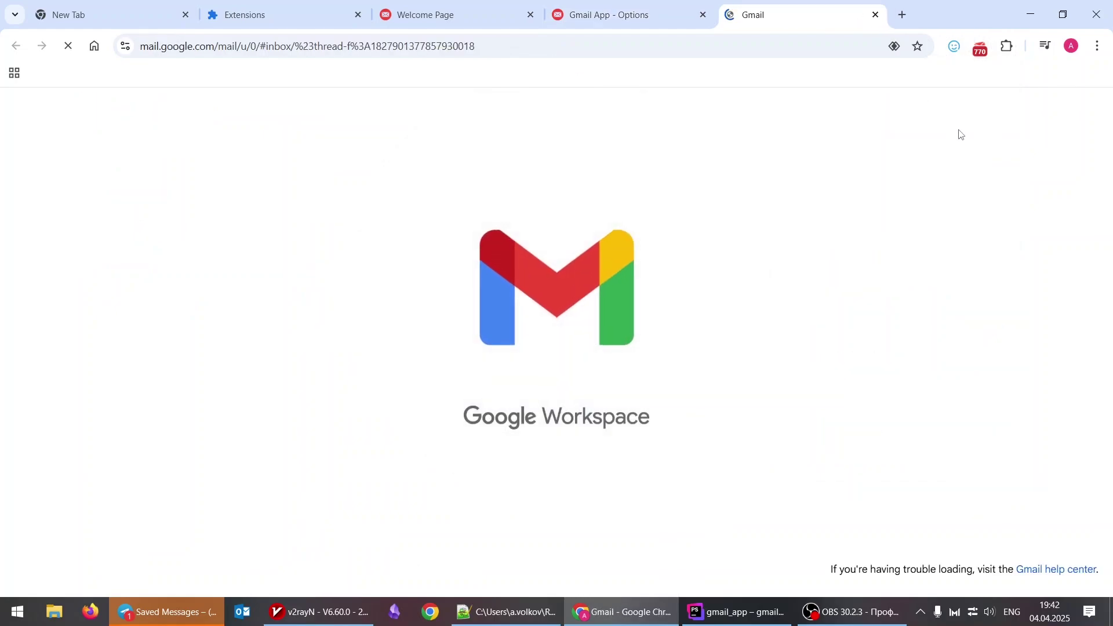
click(985, 52)
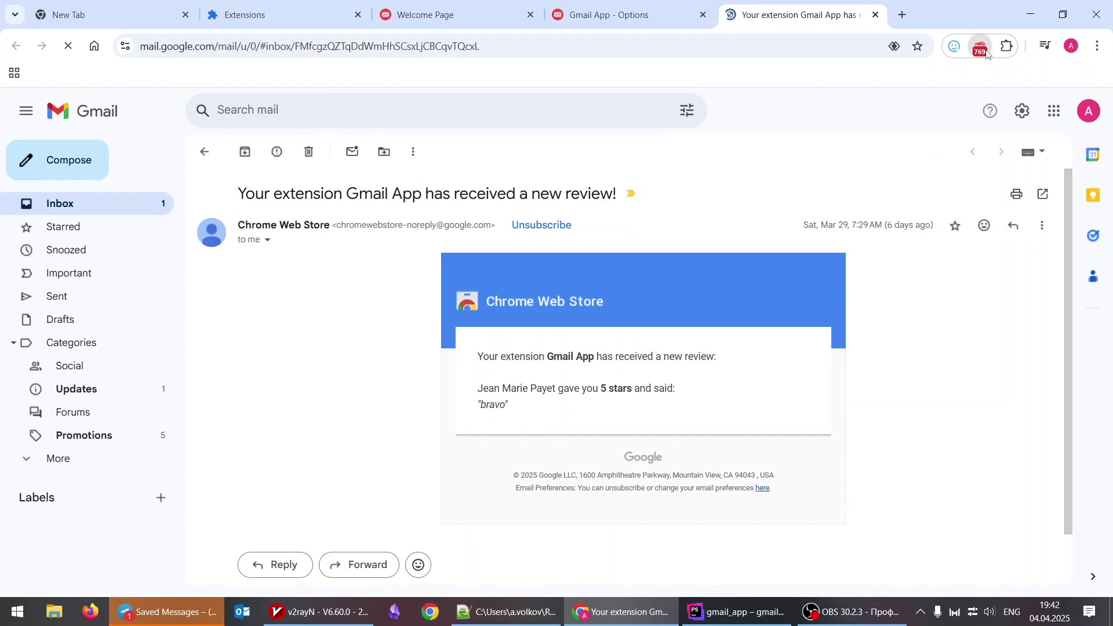
mouse_move(715, 186)
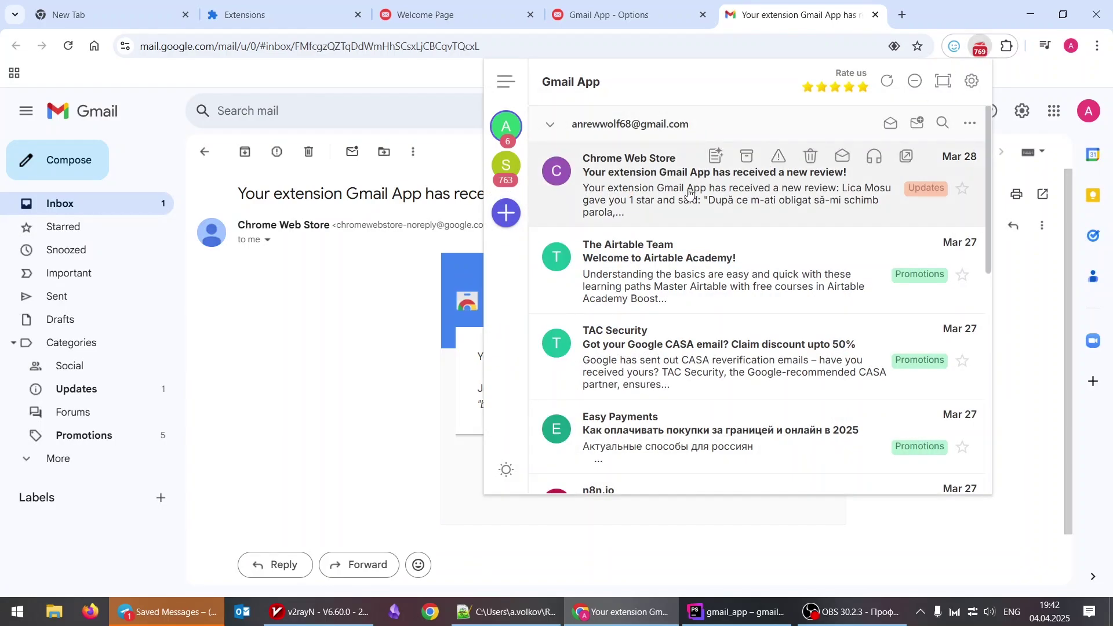
click(714, 199)
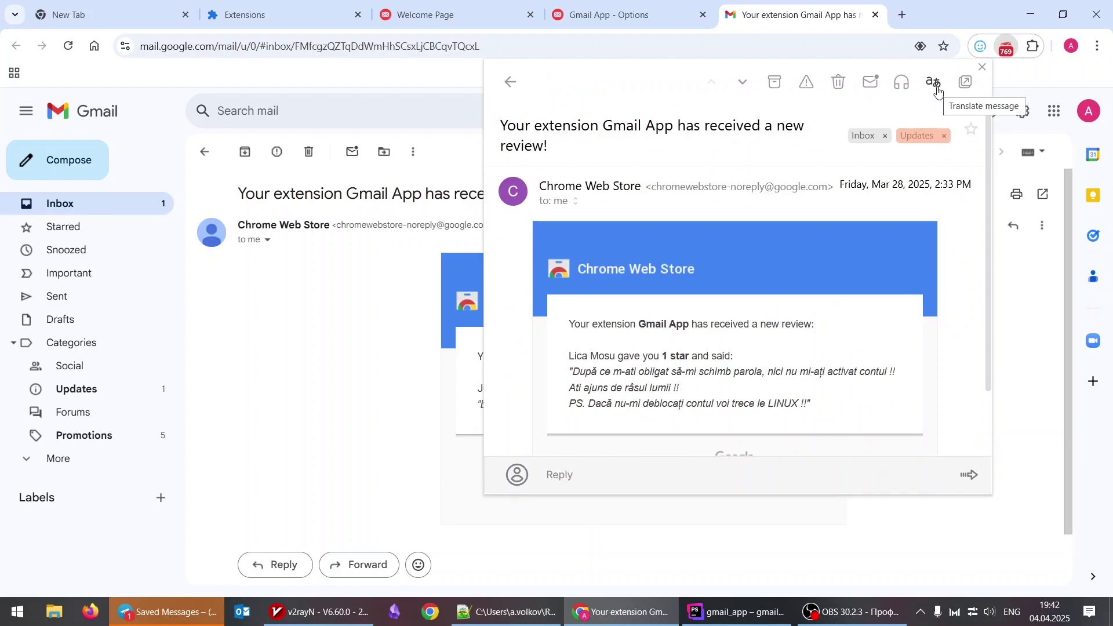
Set the language in the Gmail App options to Bulgarian (български).
click(626, 15)
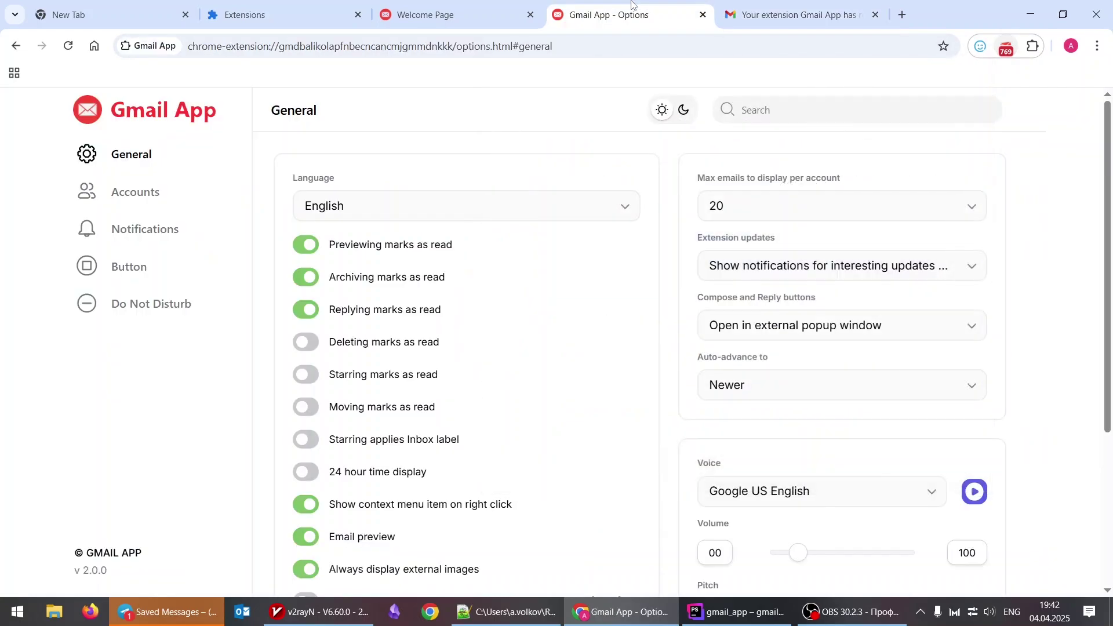
click(439, 205)
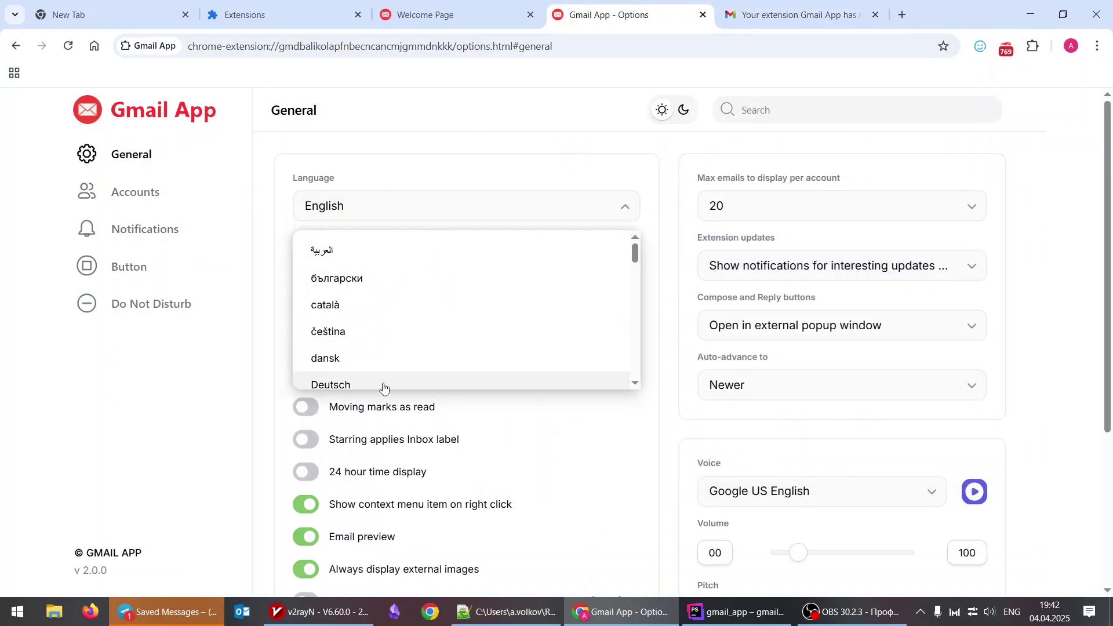
click(422, 279)
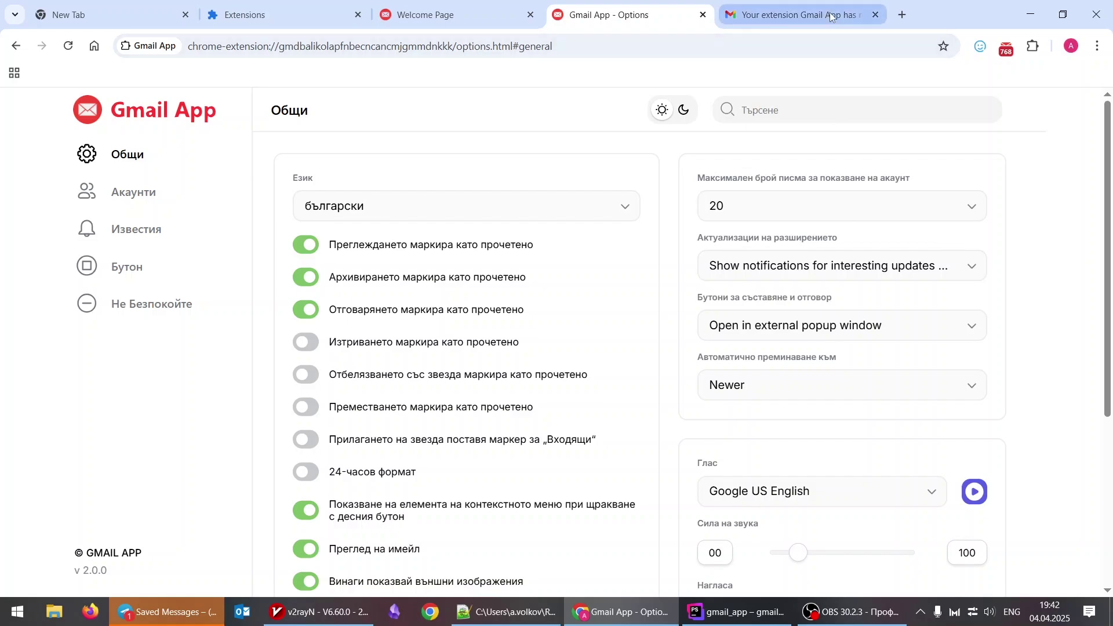
Preview the "Welcome to Airtable Academy!" email, view its translation in Google Translate, and close the translation page.
click(1005, 47)
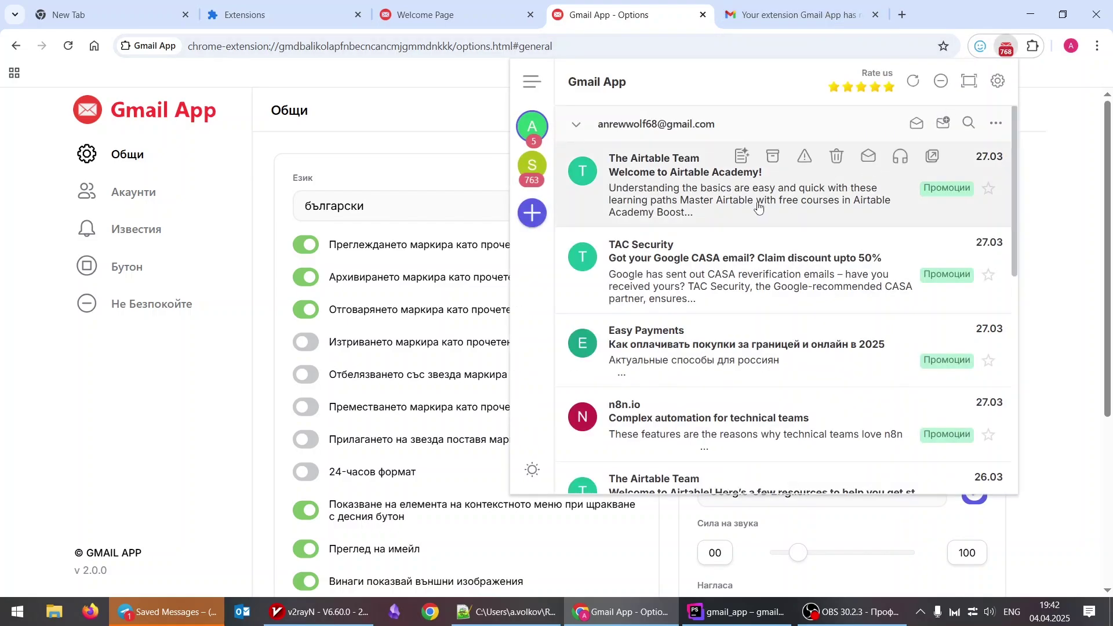
click(757, 207)
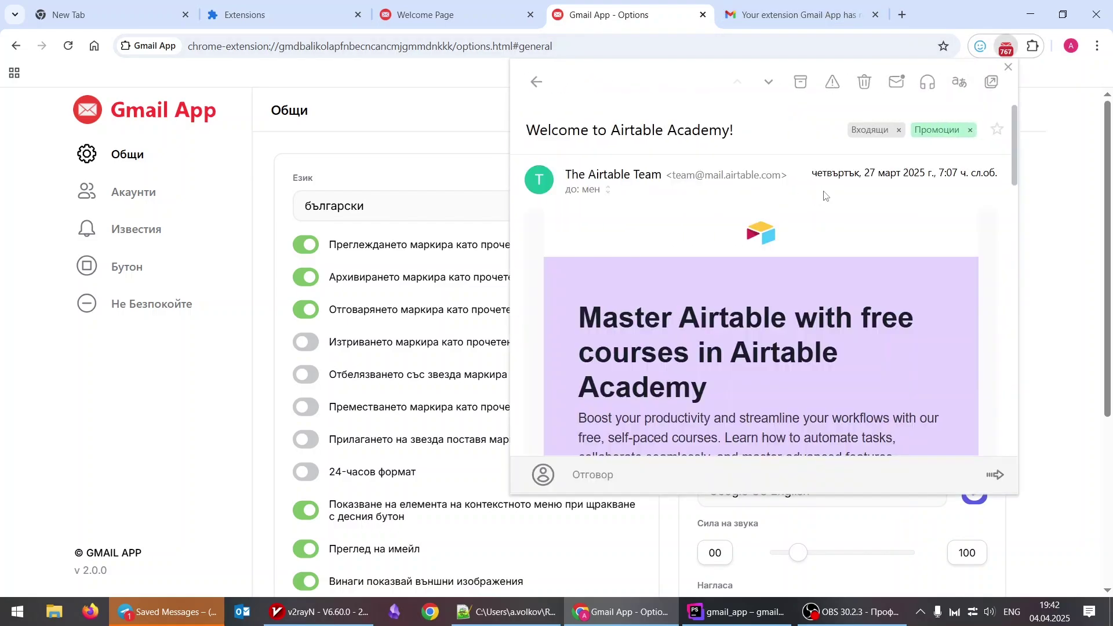
click(959, 82)
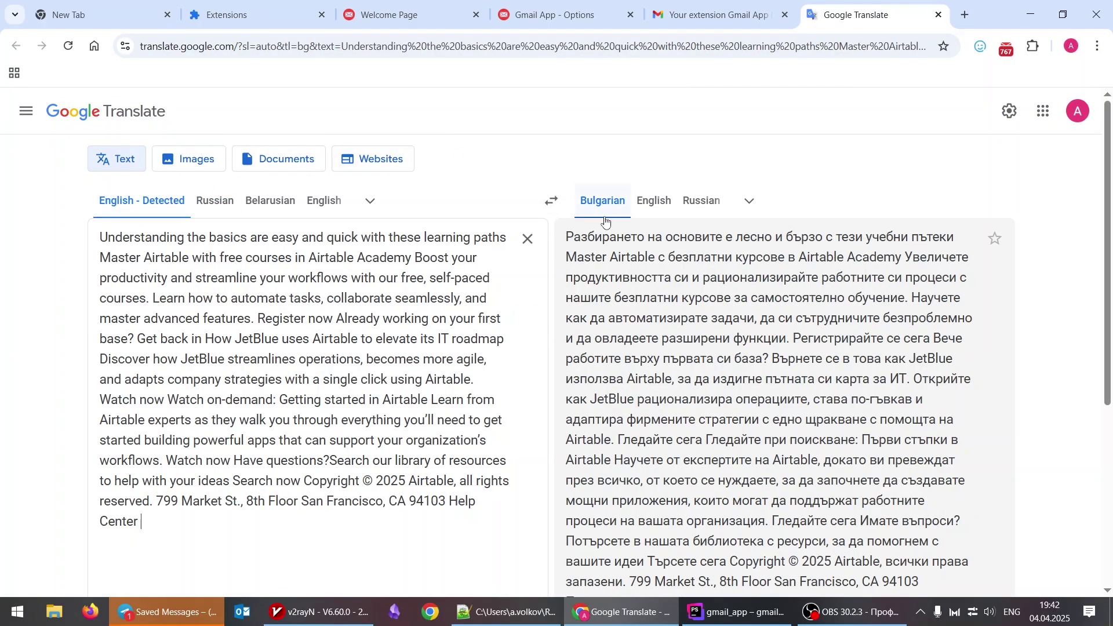
click(938, 14)
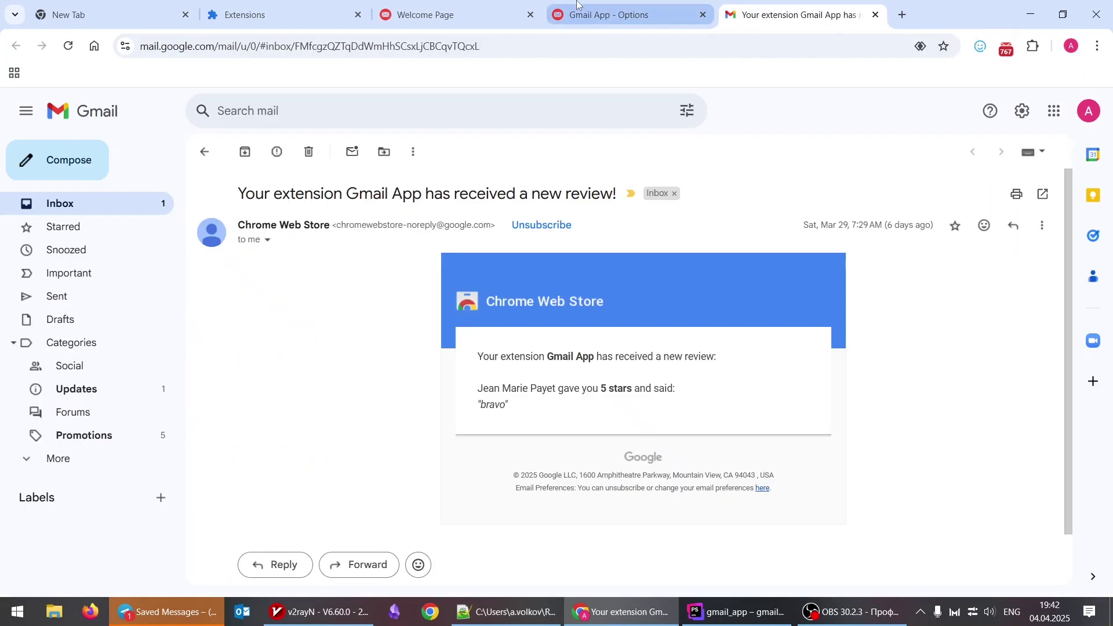
Set the language in the Gmail App options back to English.
click(630, 12)
click(430, 209)
scroll(377, 310, down, 3)
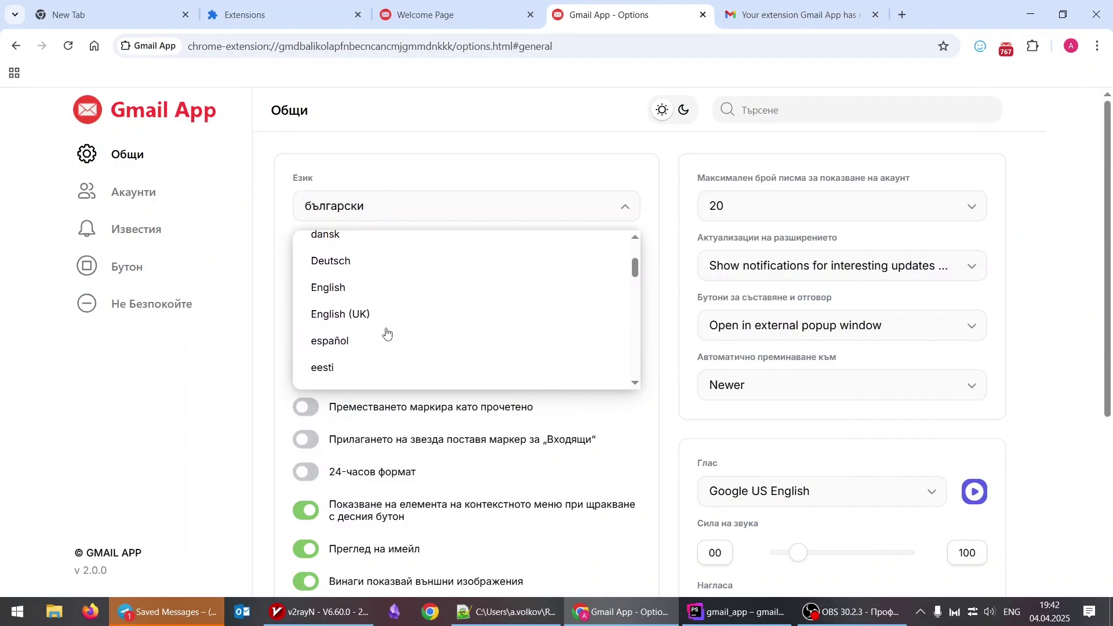
click(354, 268)
Open the Google sign-in page for adding another account from the extension popup and close it without signing in.
click(1007, 48)
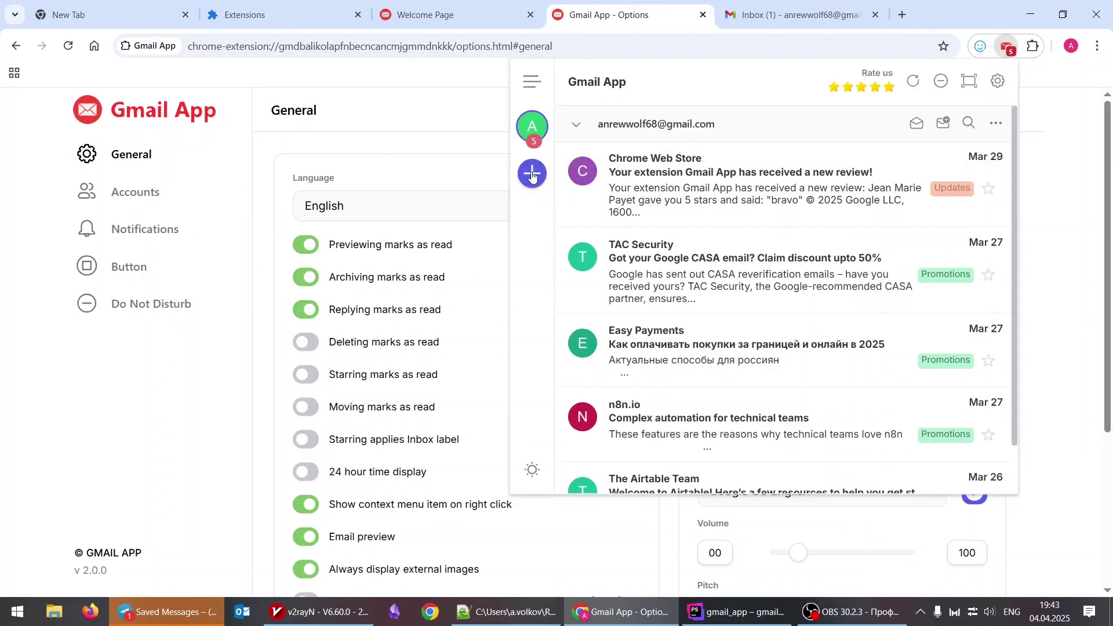
click(542, 182)
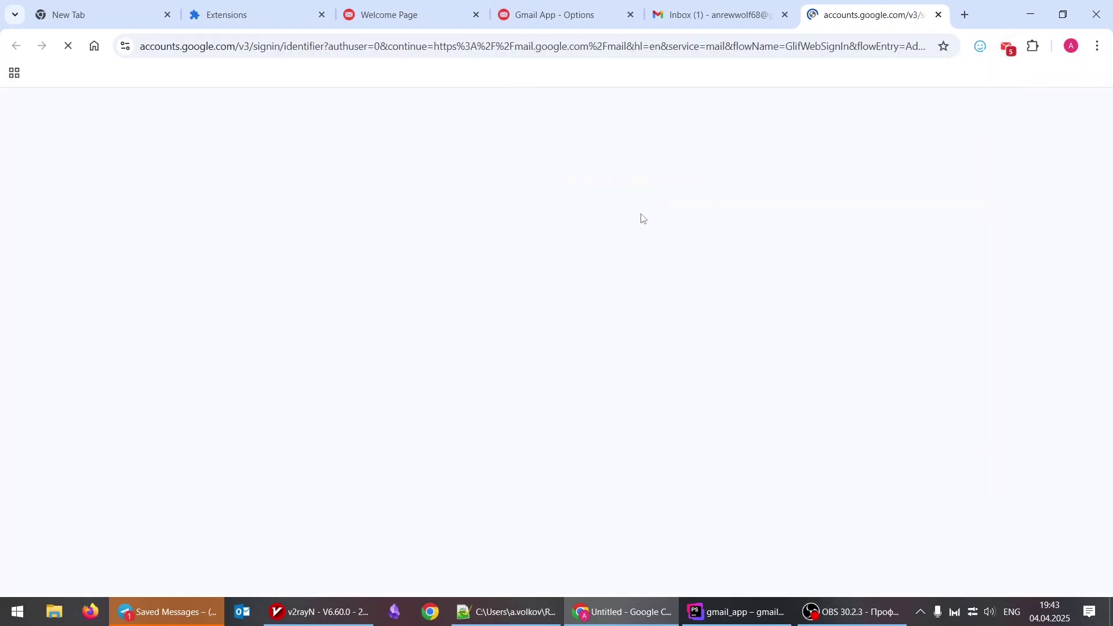
click(634, 281)
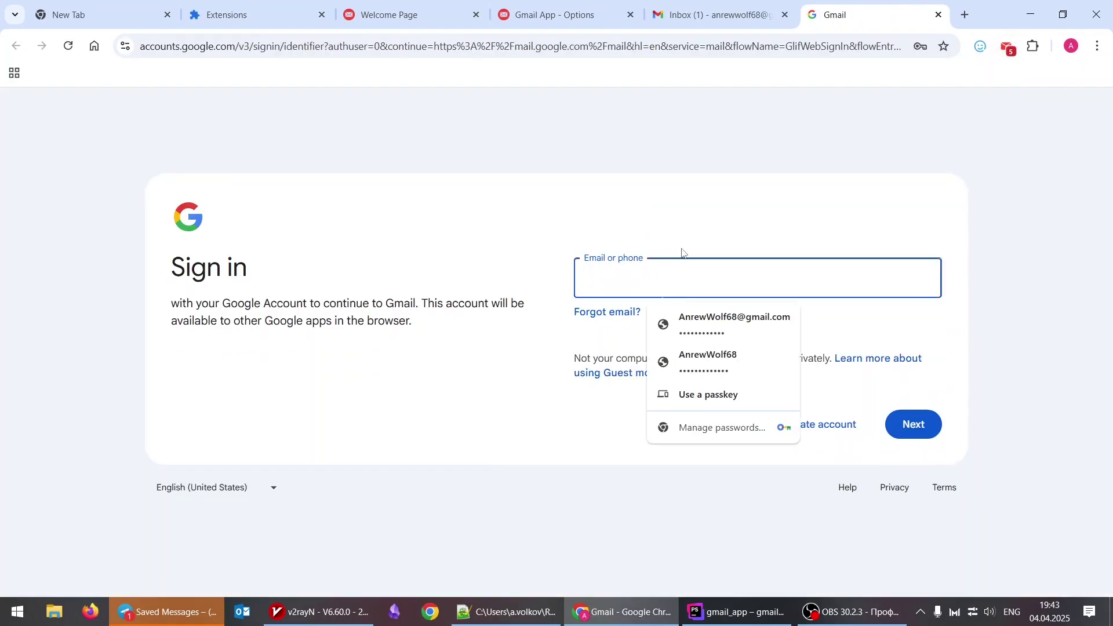
click(703, 238)
click(939, 15)
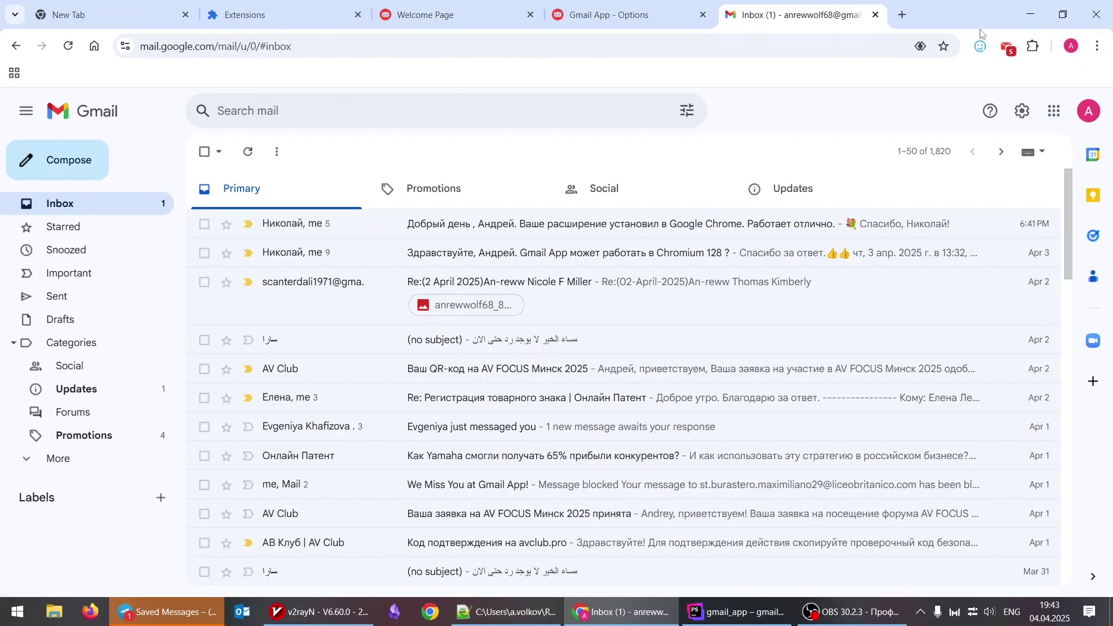
Set the account's alias in the extension popup to its email address followed by "[ Mail ]".
click(1007, 45)
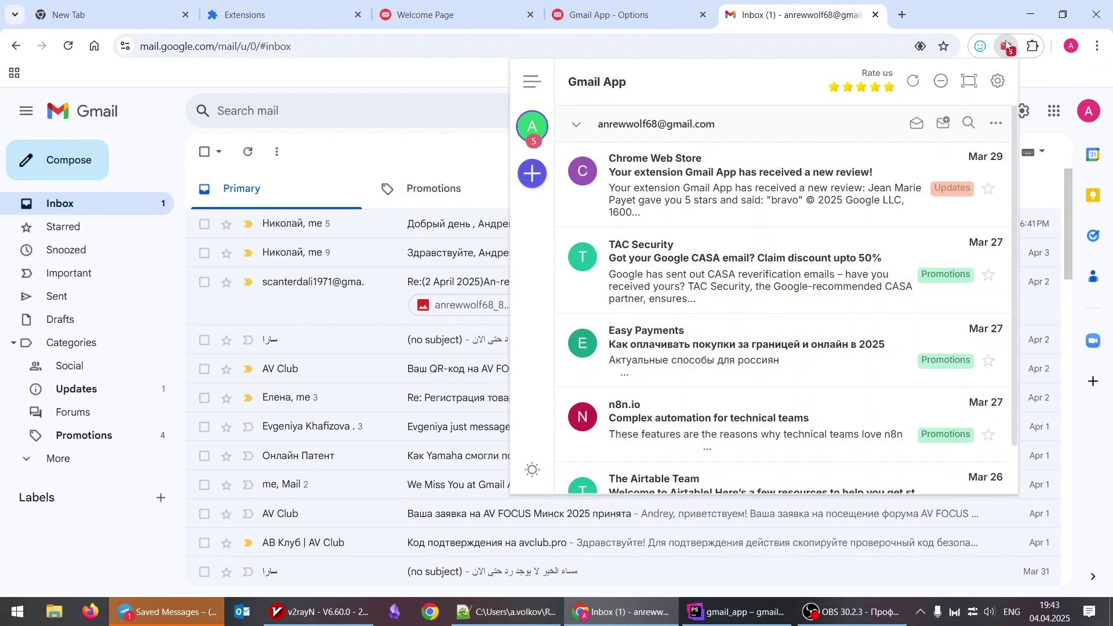
click(996, 123)
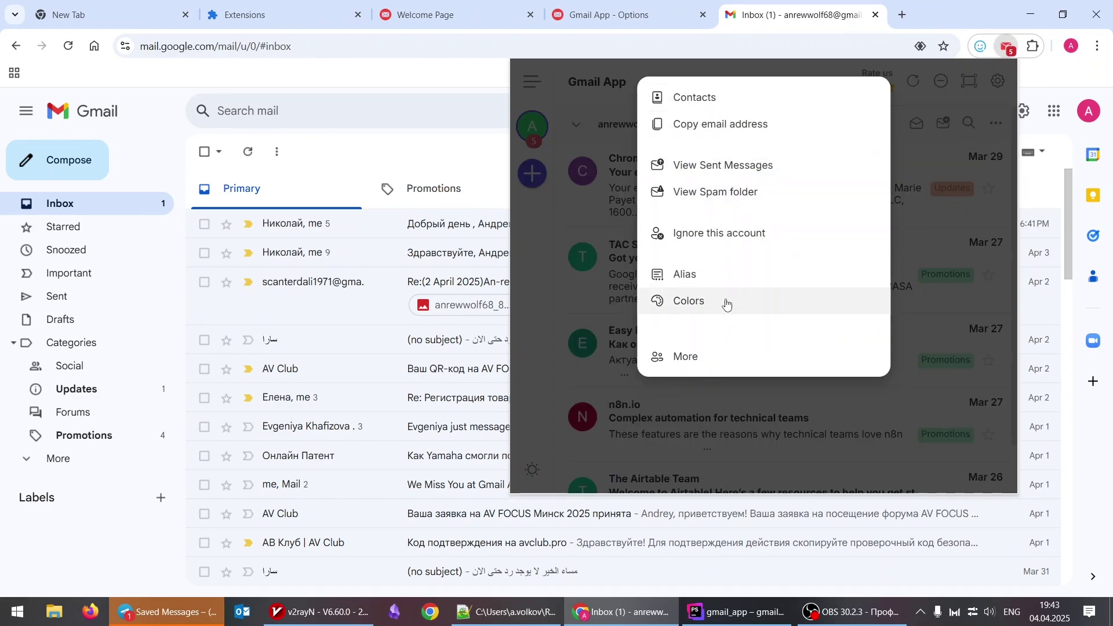
click(728, 278)
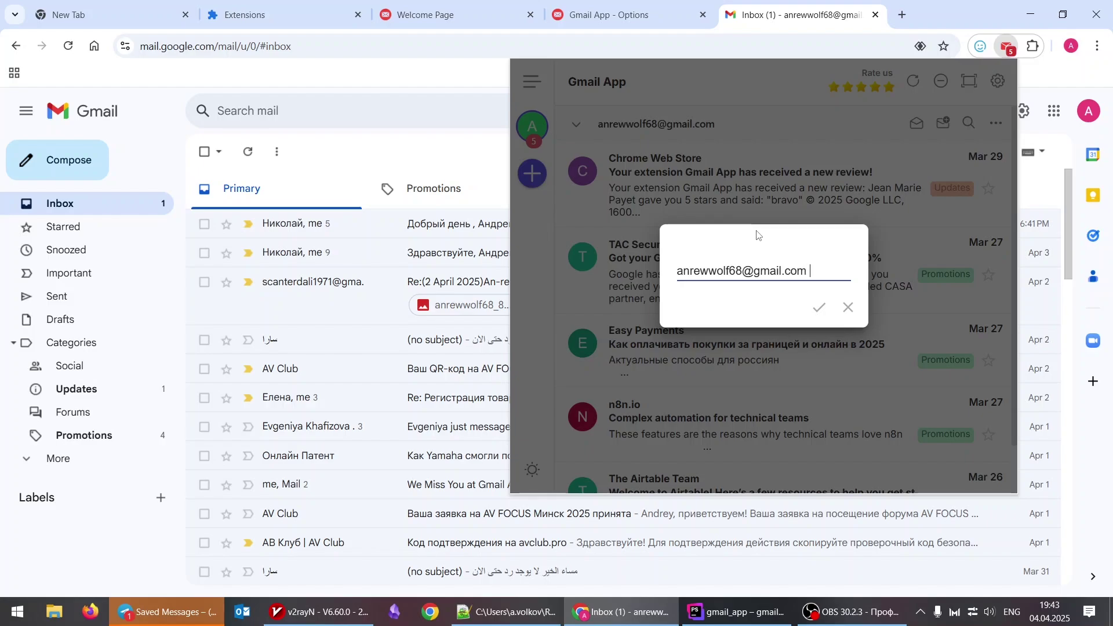
click(818, 309)
Set the account's header color in the extension popup to light cyan.
click(996, 124)
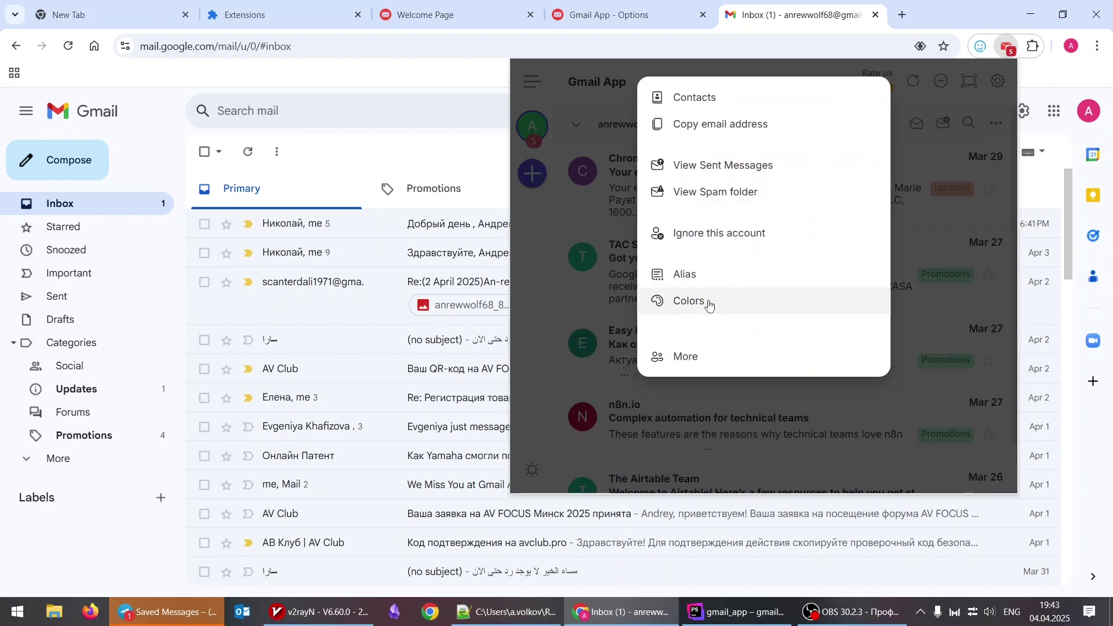
click(708, 304)
click(760, 264)
click(824, 288)
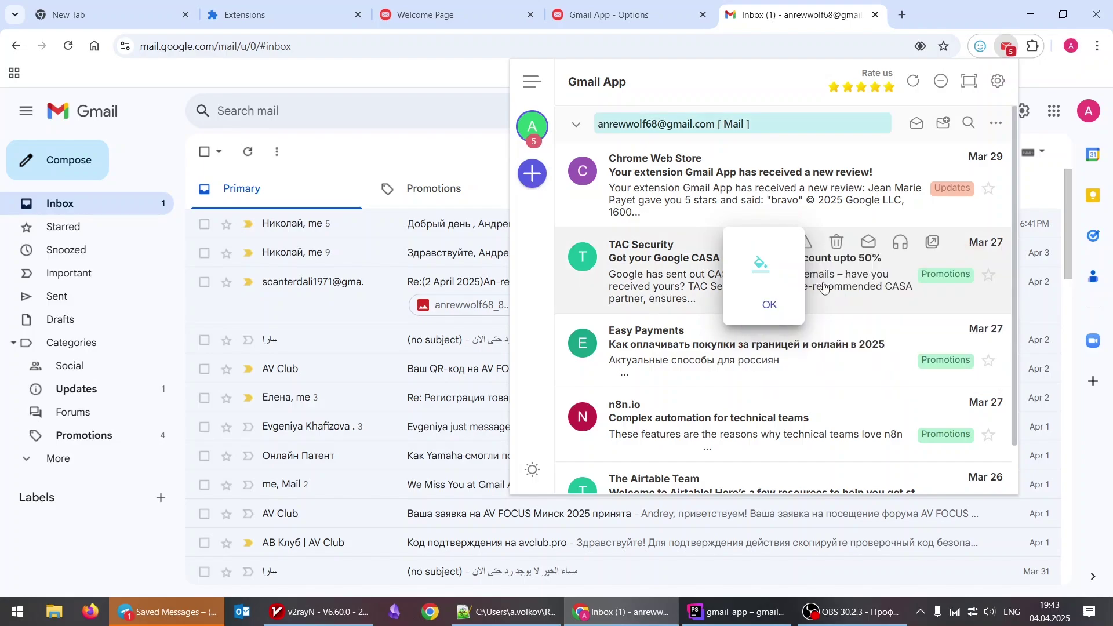
click(769, 304)
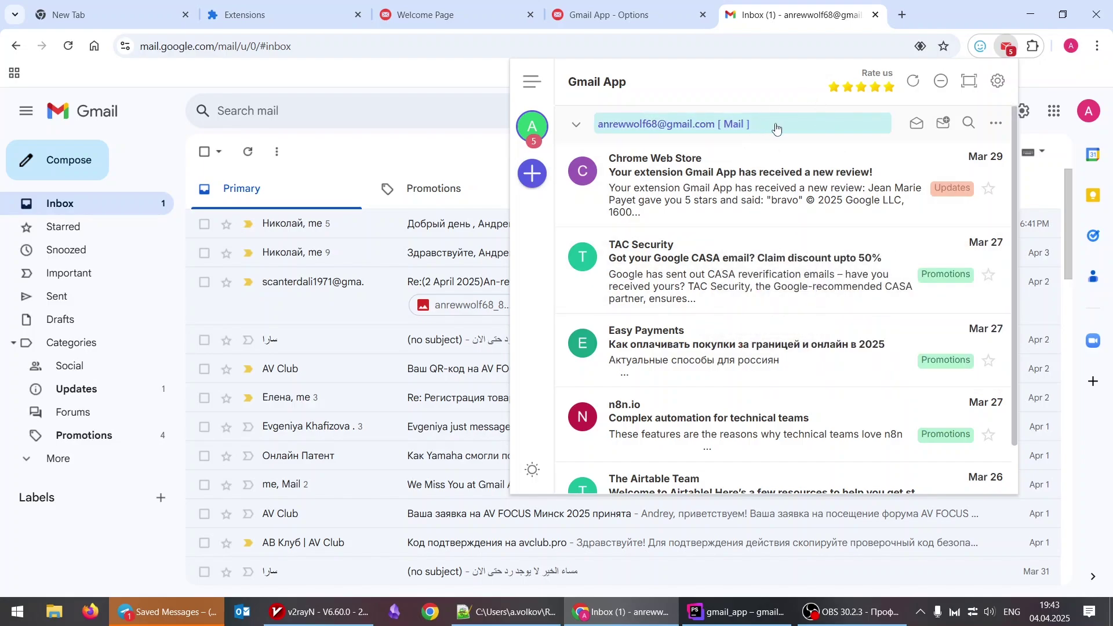
View the account's spam folder in the extension popup.
click(992, 124)
click(750, 192)
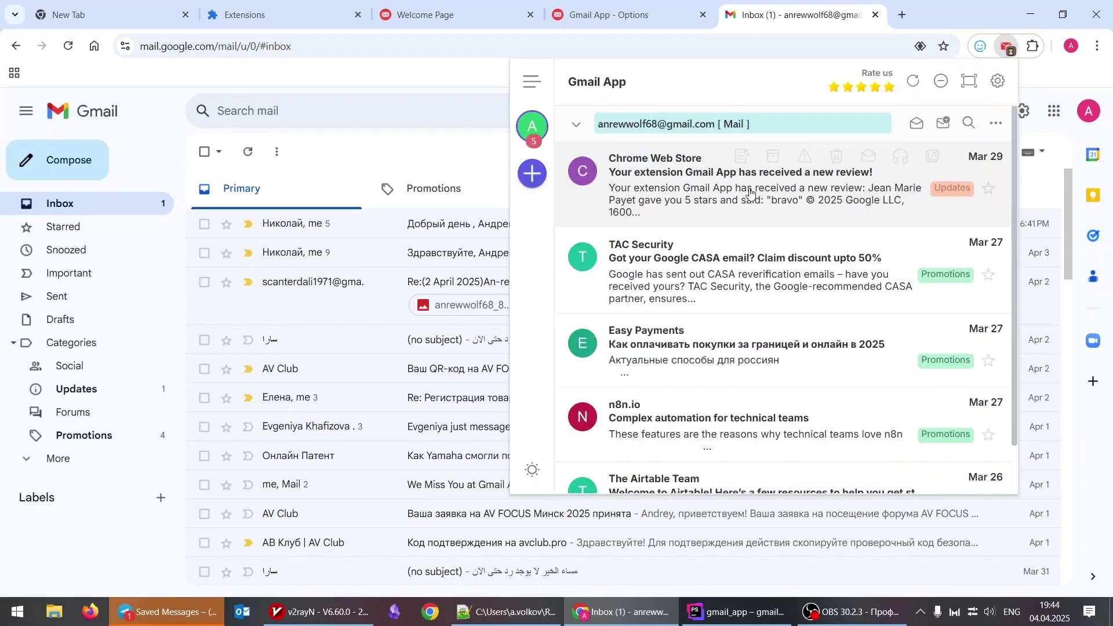
click(761, 281)
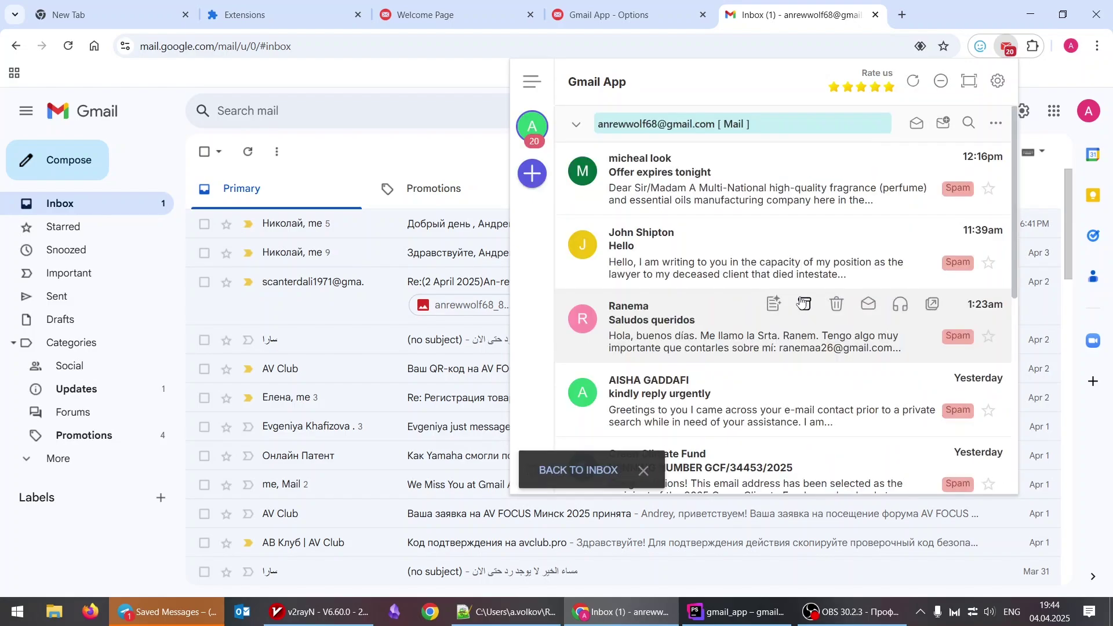
Request the account's sent messages and grant netvolk.online access to the Google account, continuing past the unverified-app warning.
click(997, 131)
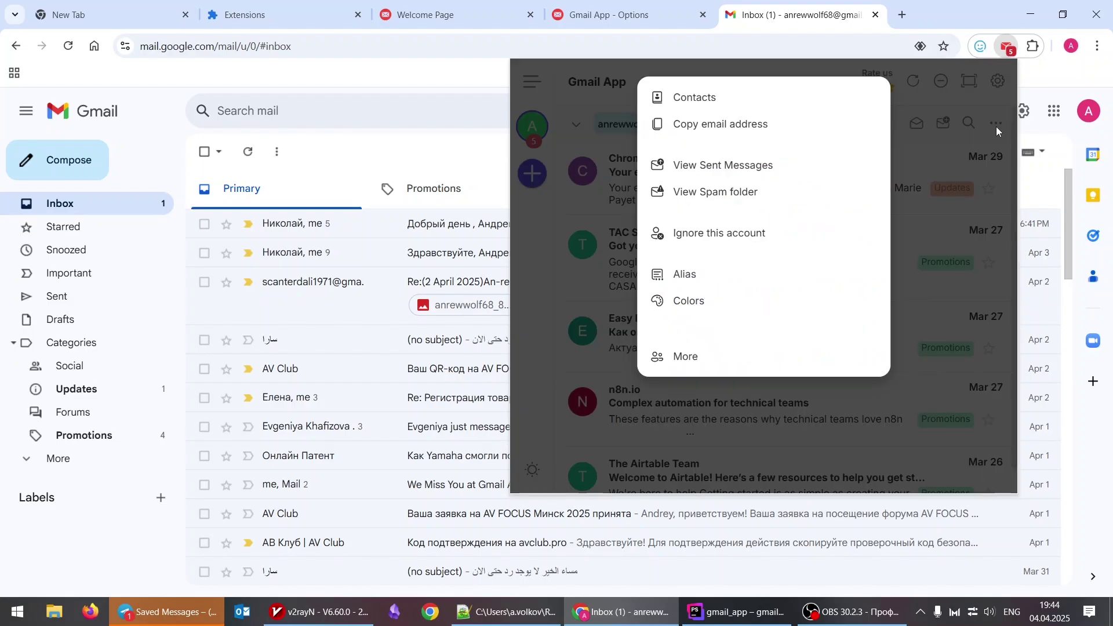
click(753, 168)
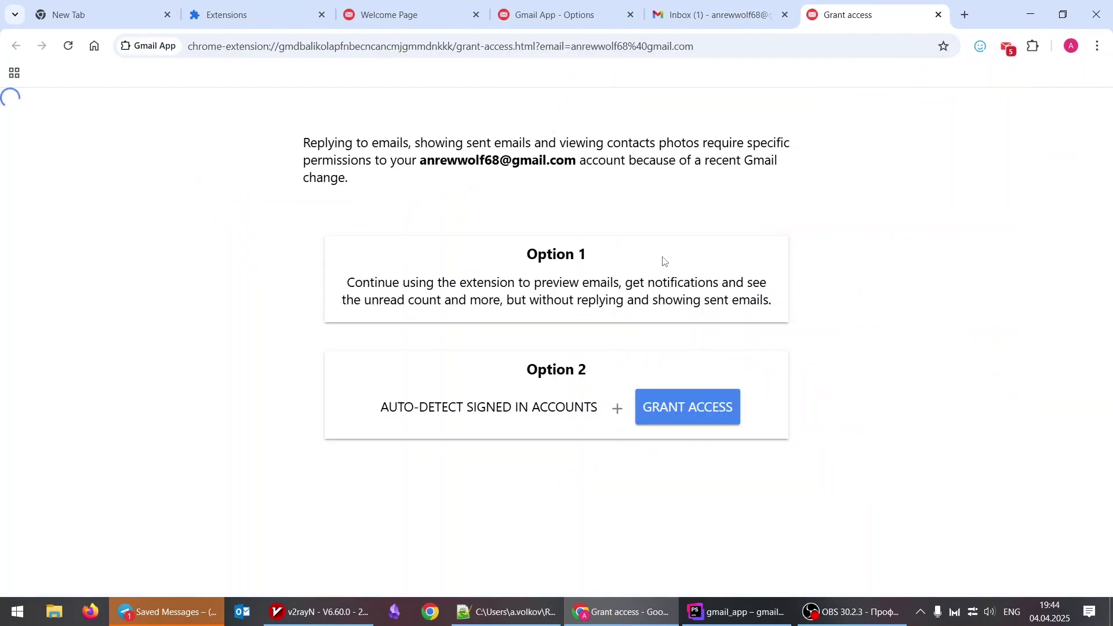
click(684, 410)
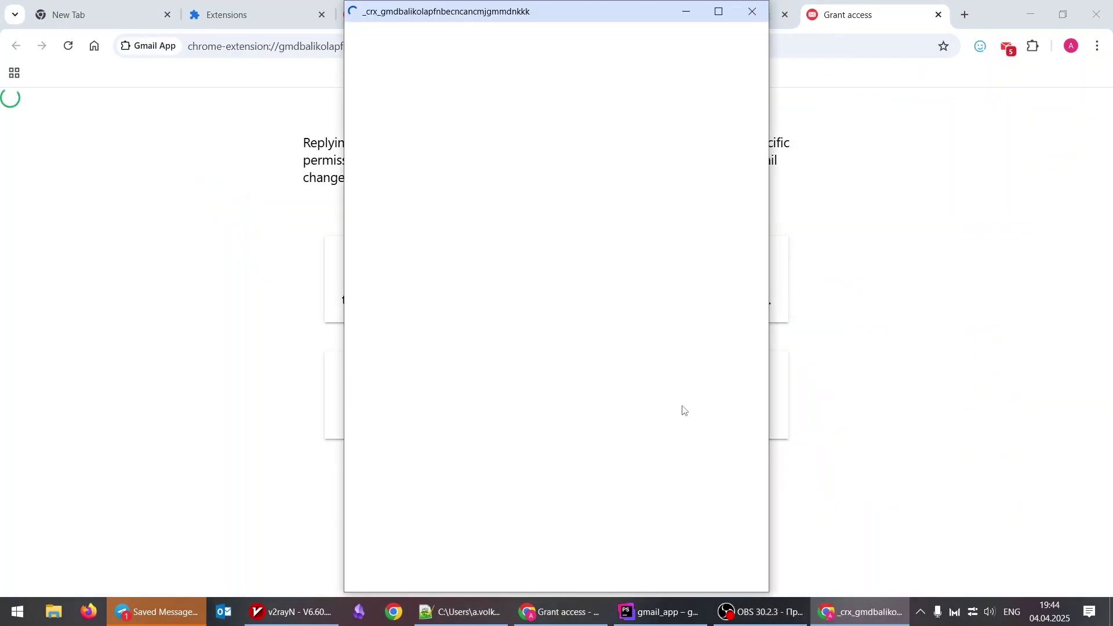
click(639, 212)
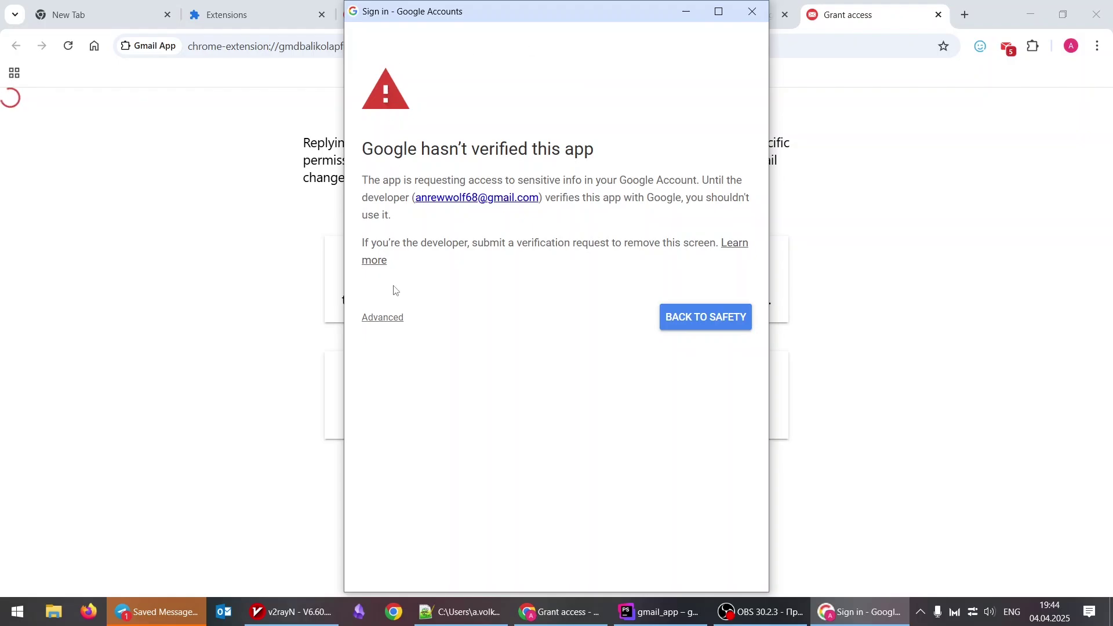
click(383, 318)
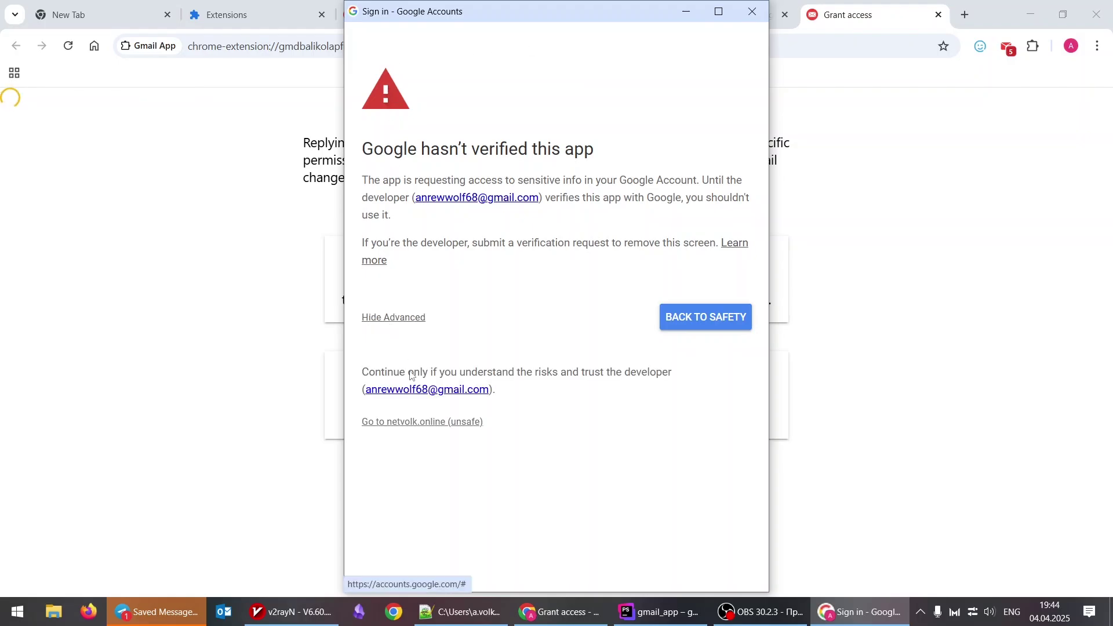
click(417, 423)
click(659, 293)
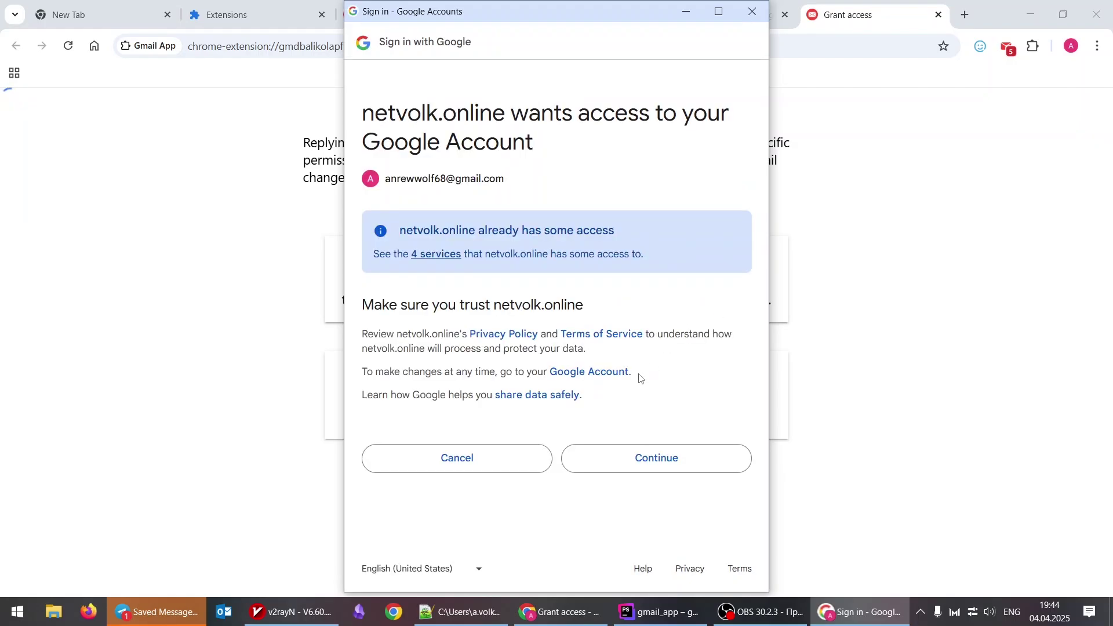
click(599, 466)
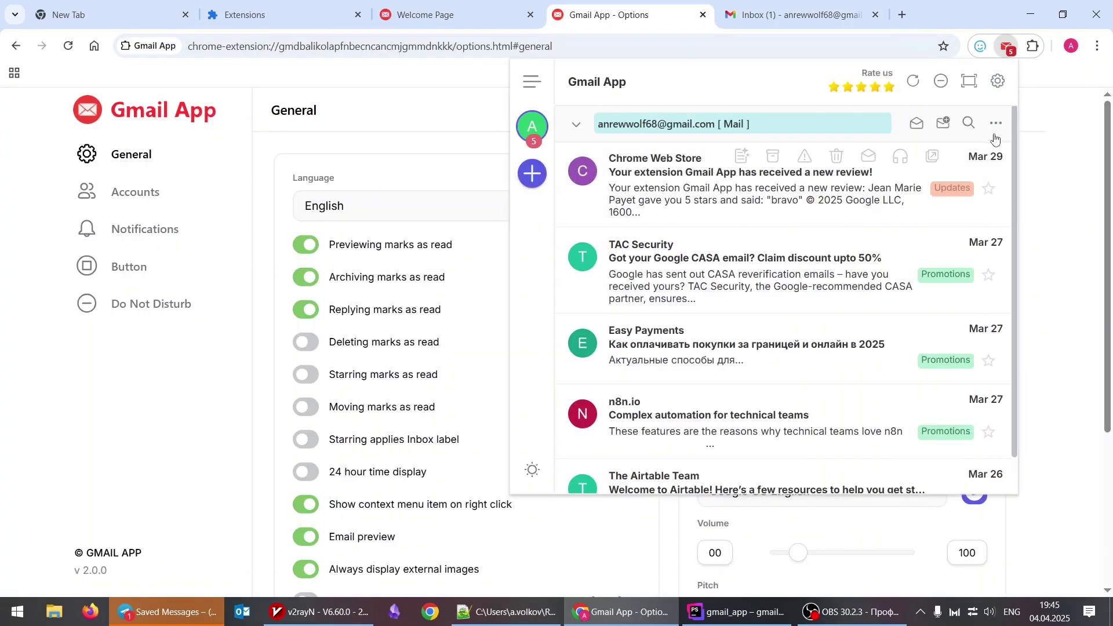
Look over the account's available actions in the extension popup and close the list without choosing any.
click(996, 123)
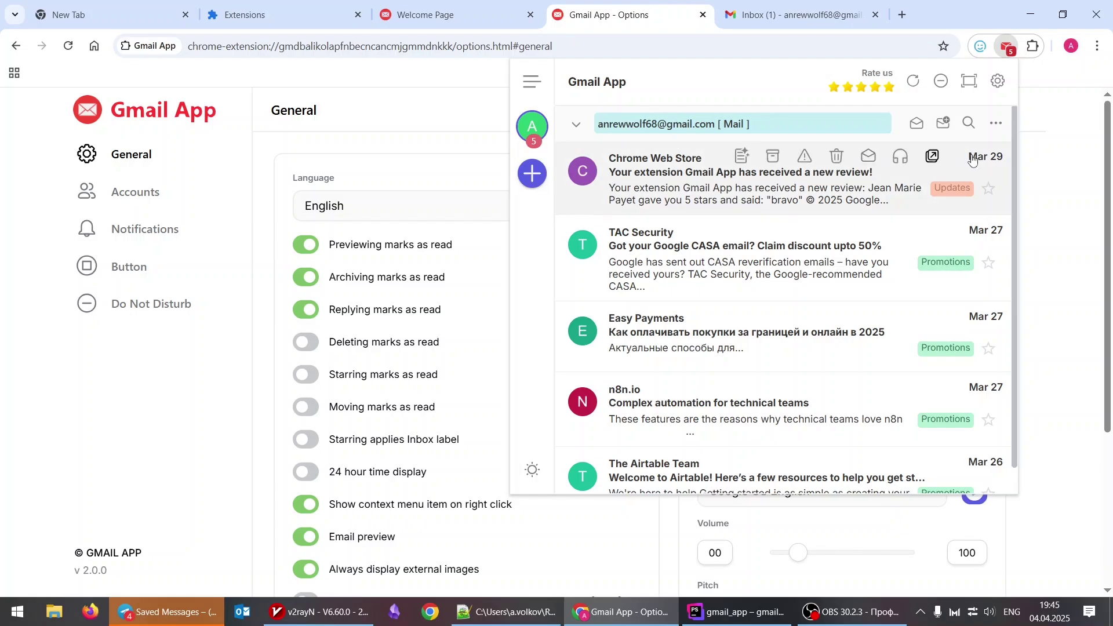
click(996, 124)
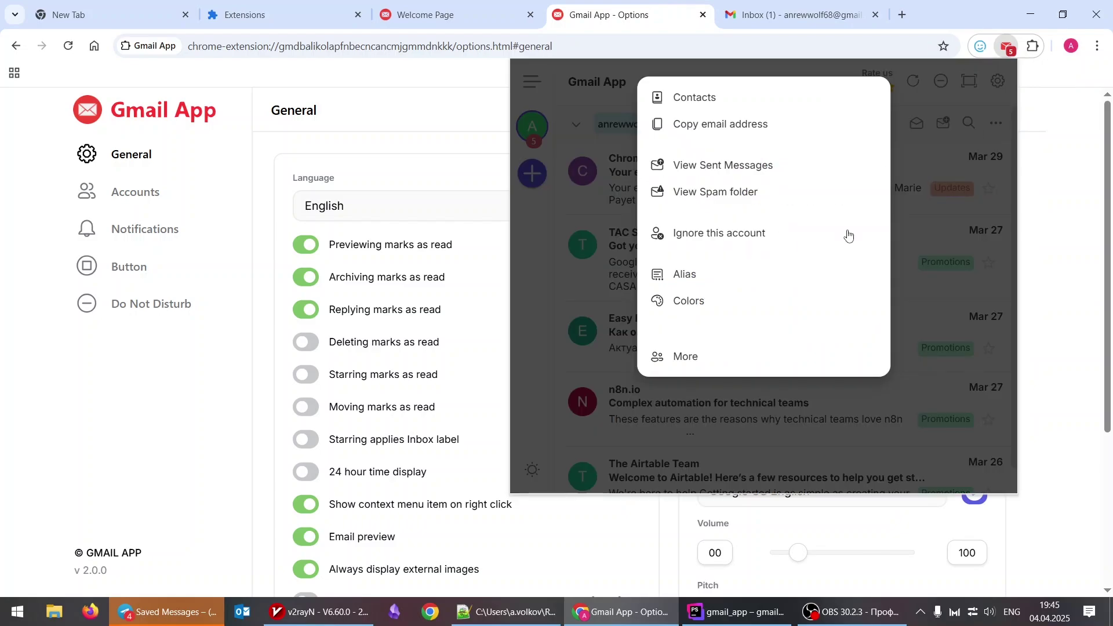
click(919, 193)
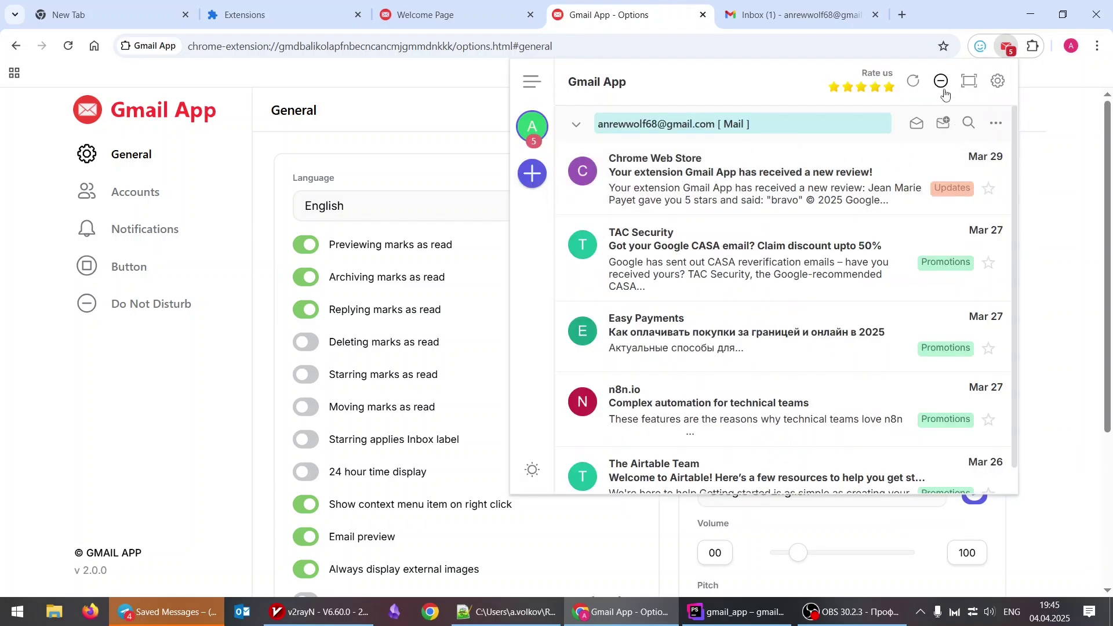
Turn on Do Not Disturb for 2 hours and turn it off again from the extension popup.
click(943, 89)
click(748, 284)
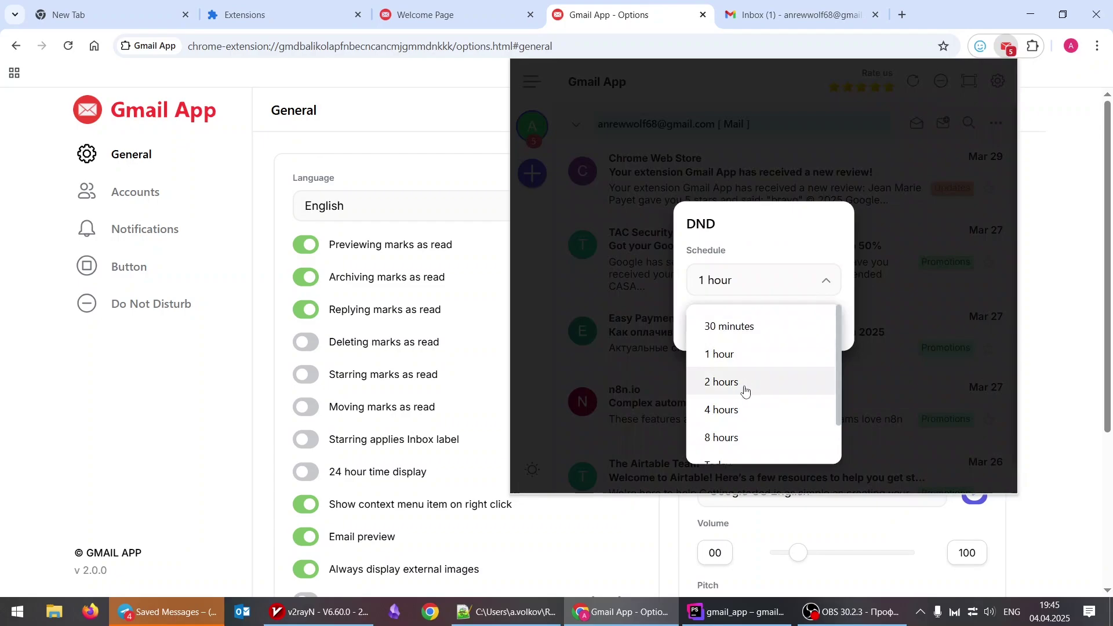
click(744, 384)
click(791, 323)
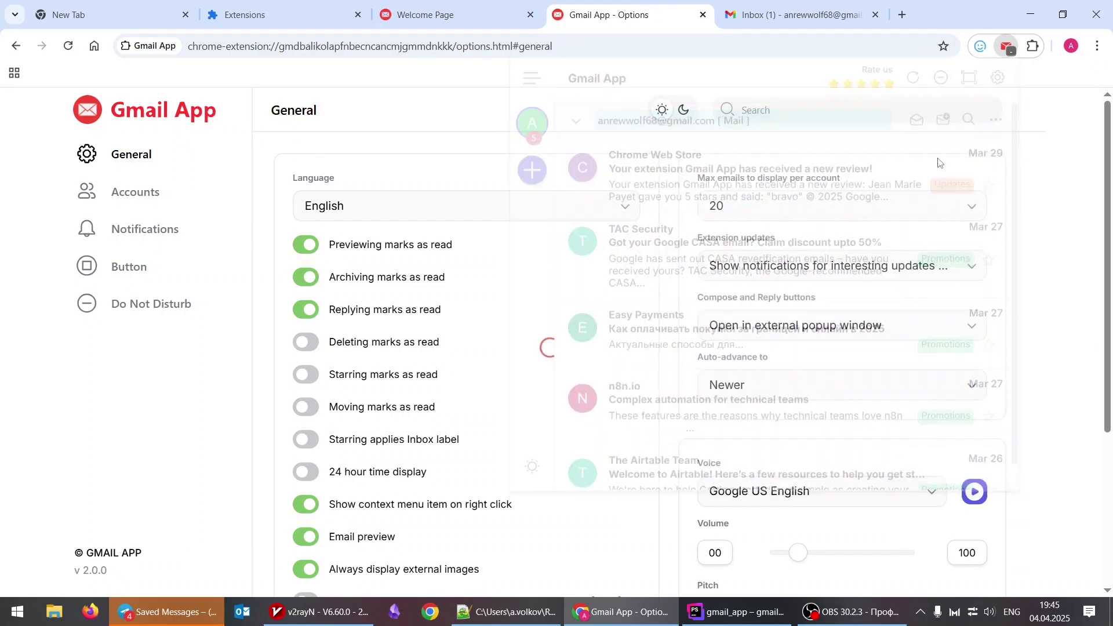
click(1010, 55)
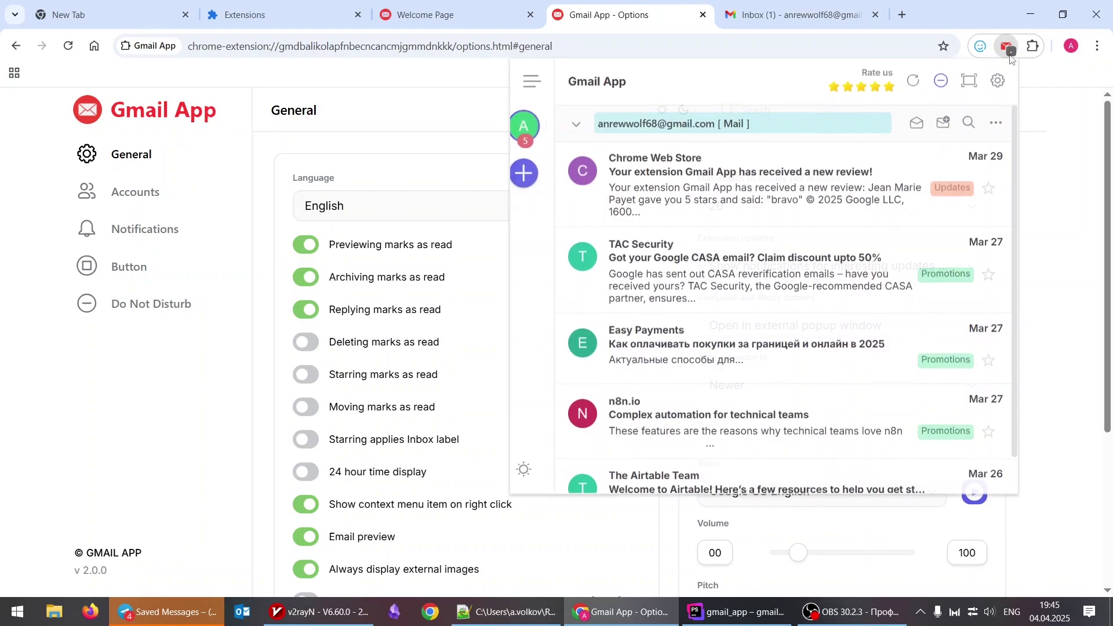
click(942, 80)
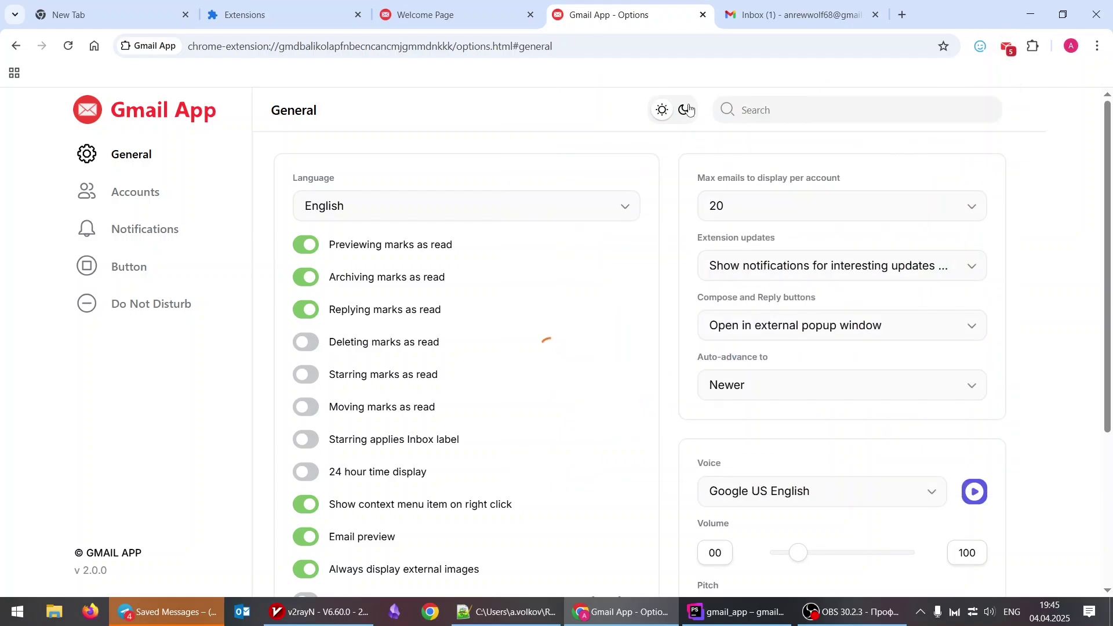
Detach the extension popup into a separate window, widen and reposition it, and return to the regular popup mode.
click(1008, 47)
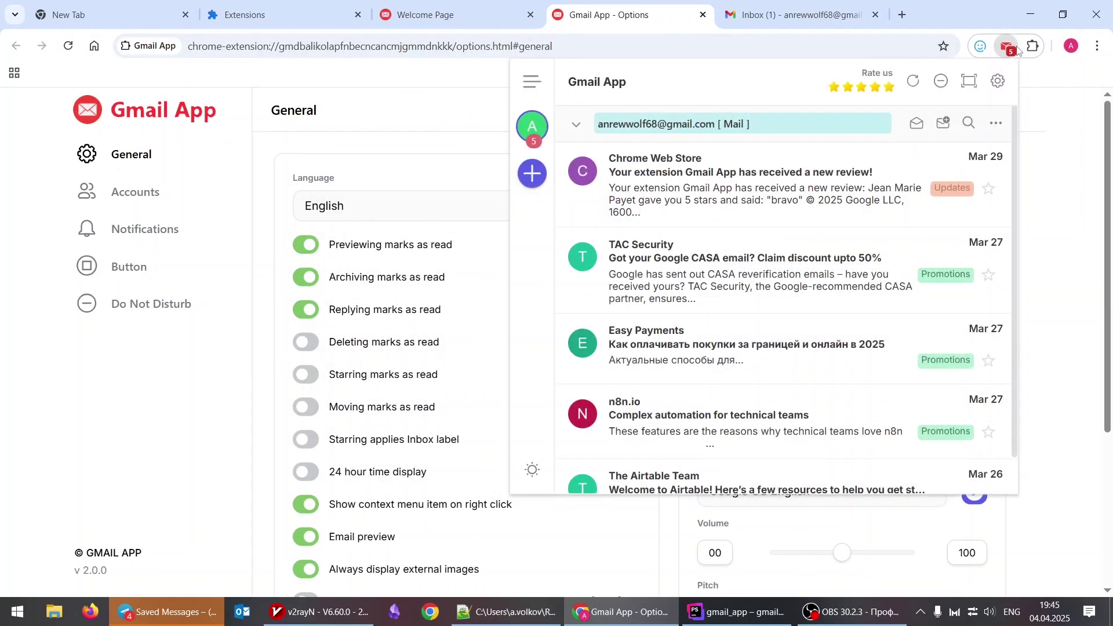
click(977, 83)
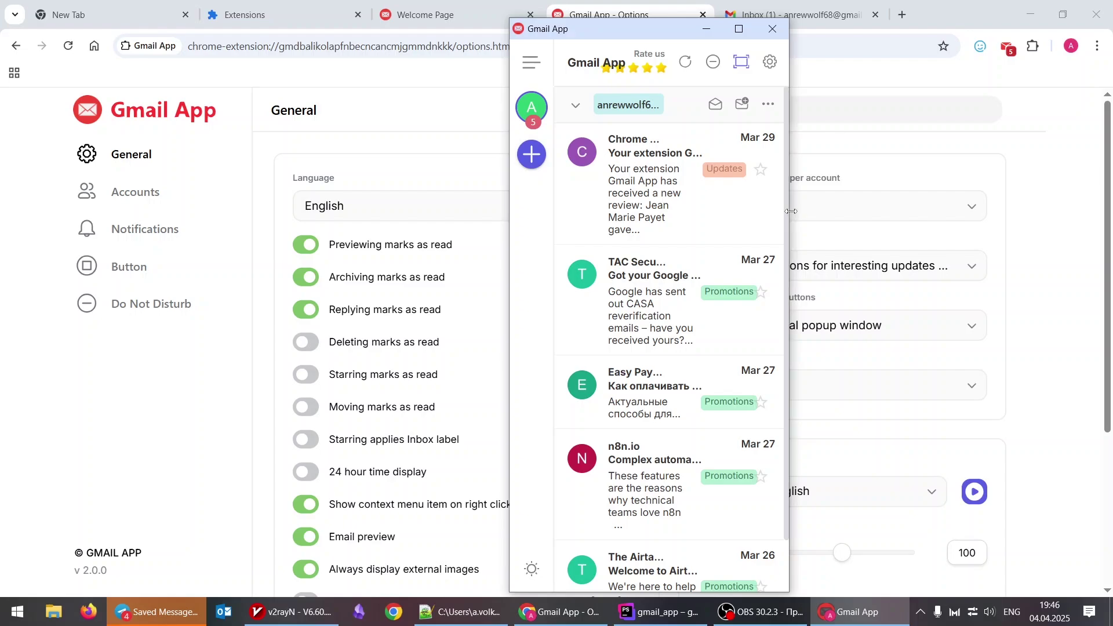
drag(788, 211, 1047, 211)
drag(853, 18, 782, 72)
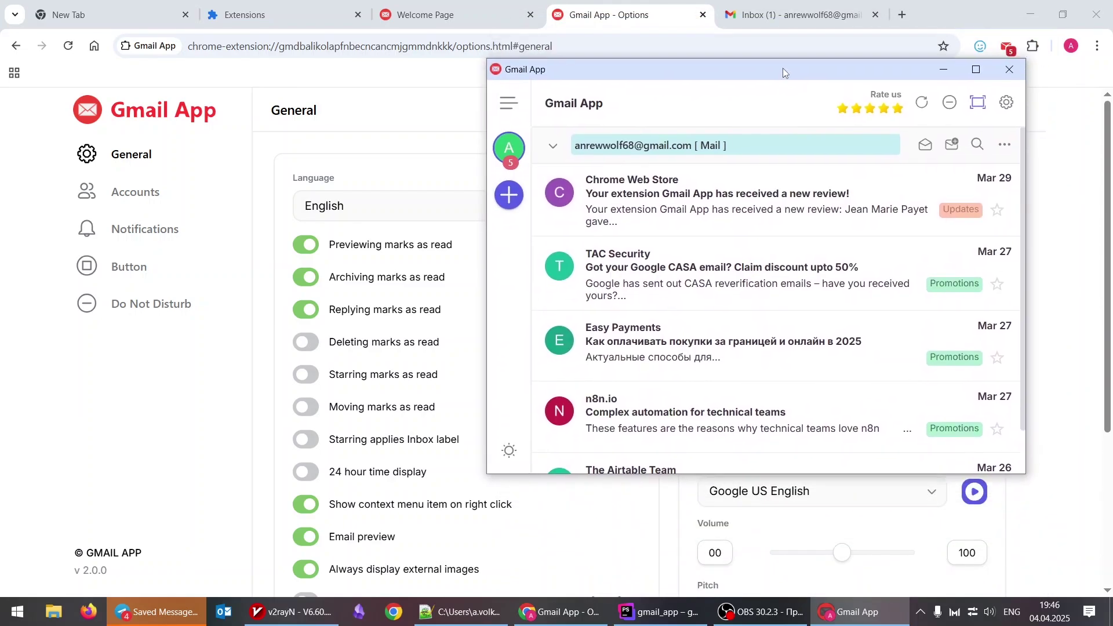
click(978, 104)
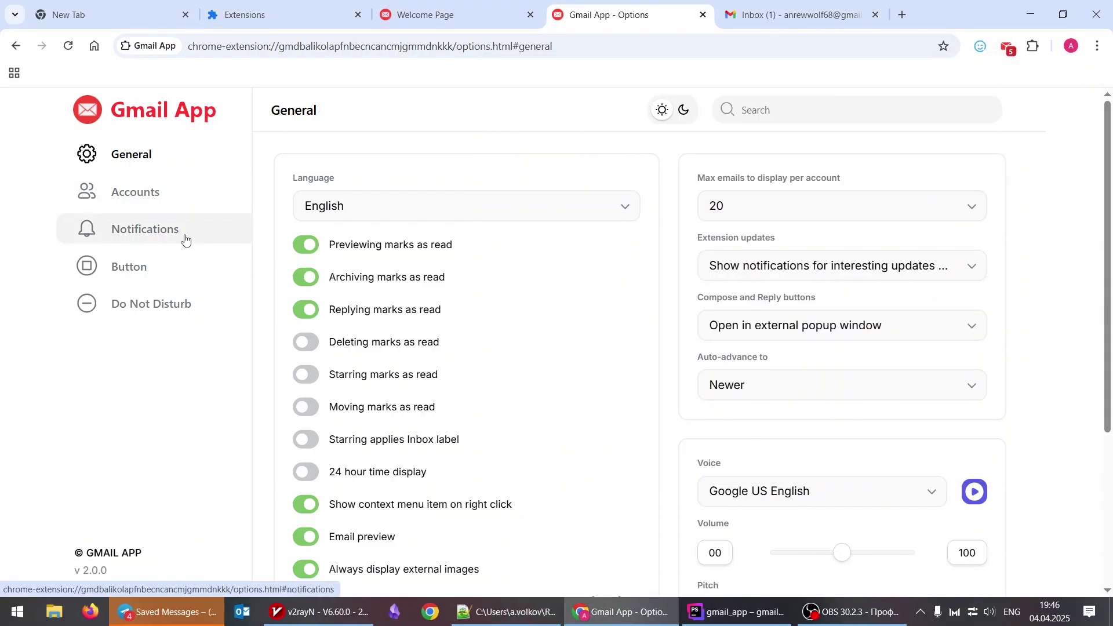
Set the extension's button click action to Open in Side Panel, and open and close the side panel.
click(181, 271)
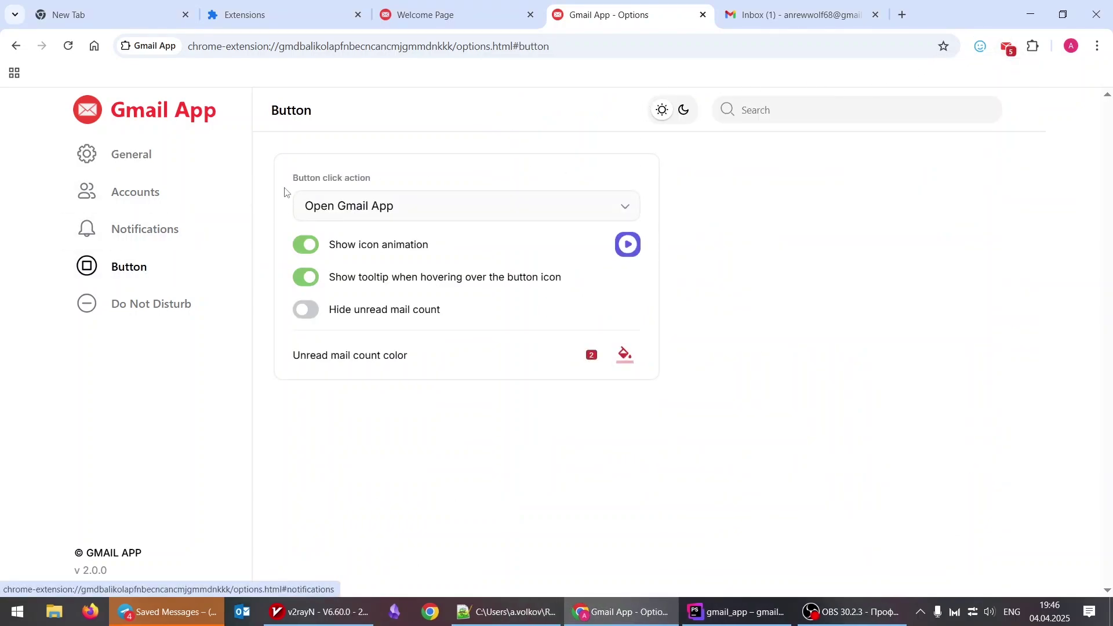
click(421, 201)
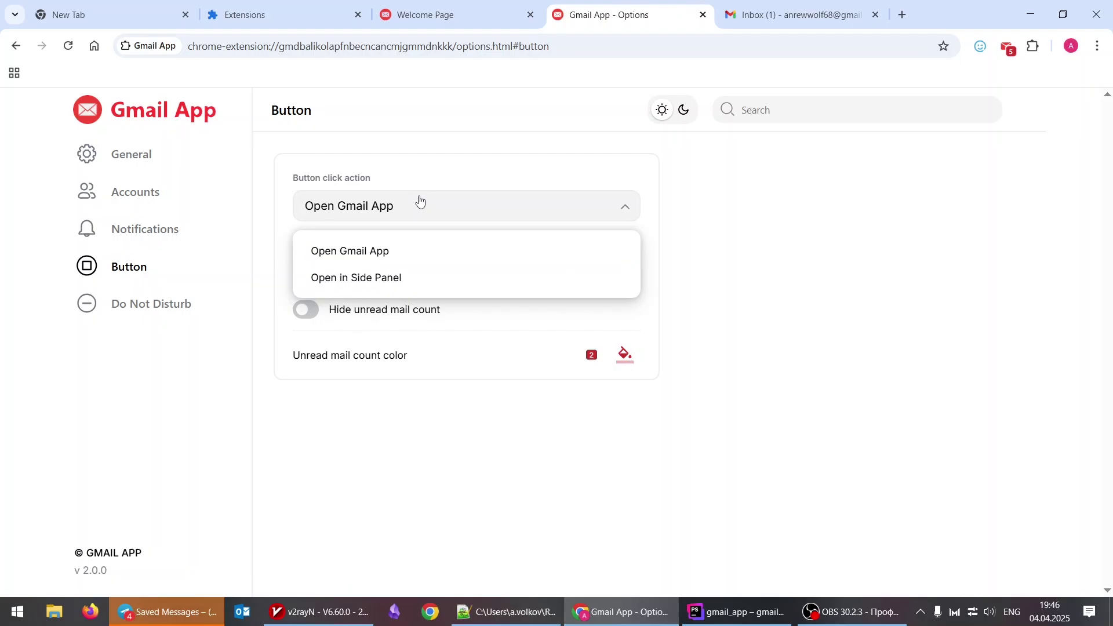
click(417, 278)
click(1009, 47)
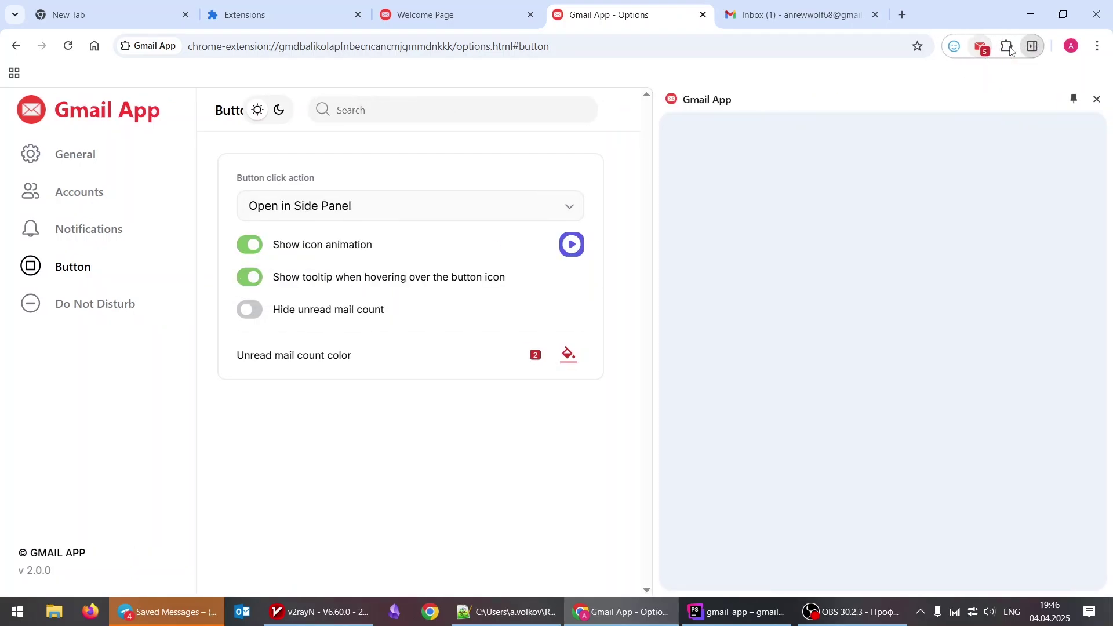
click(1095, 100)
Set the button click action back to Open Gmail App and open the extension popup.
click(510, 206)
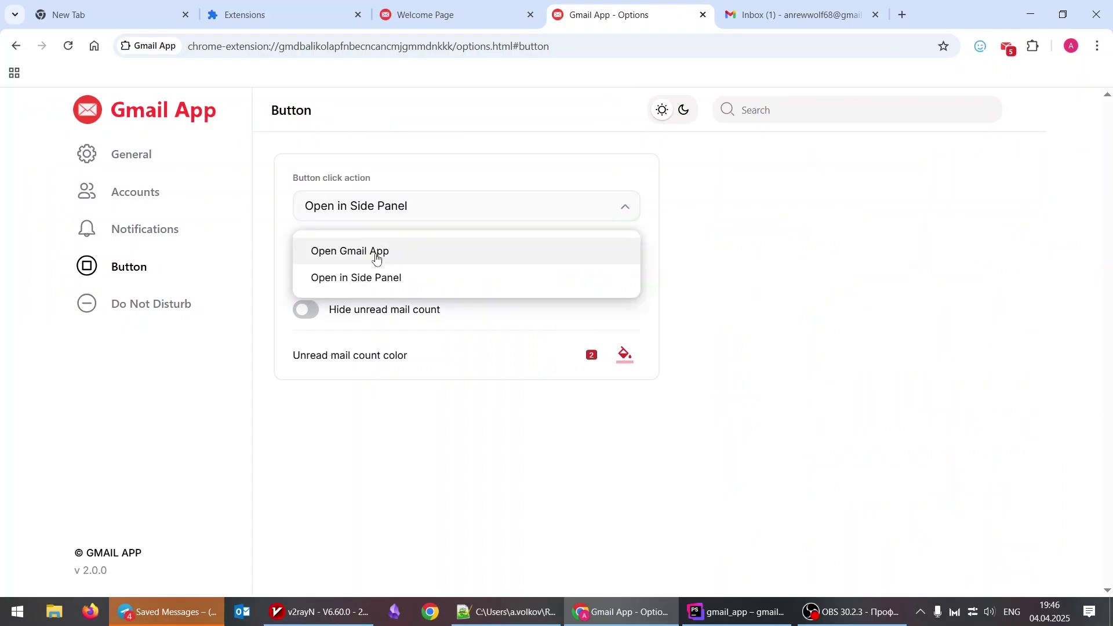
click(378, 253)
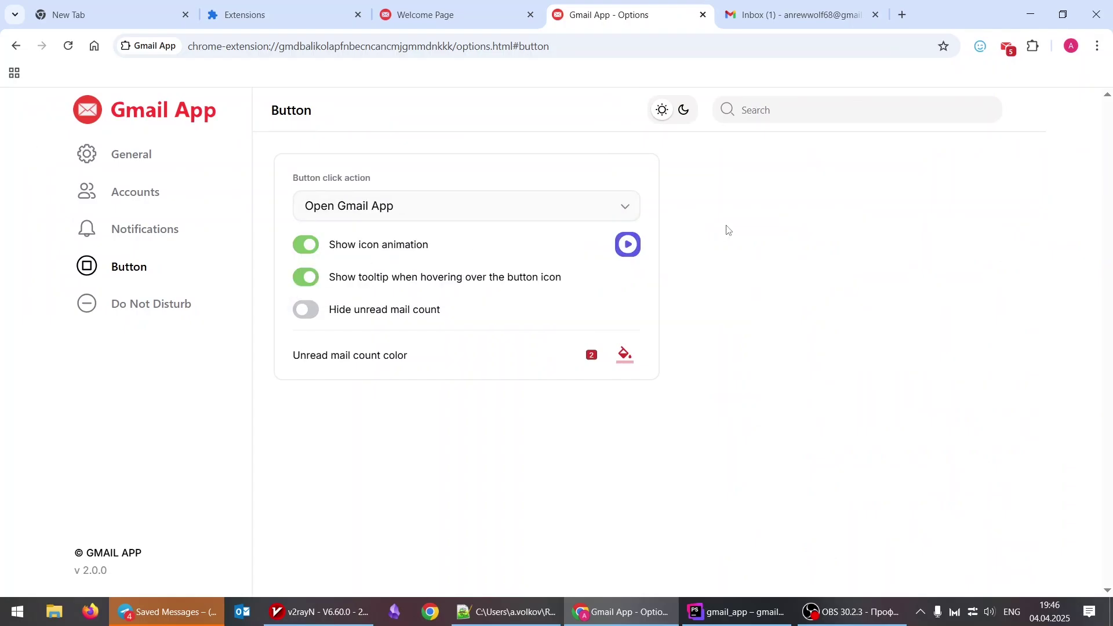
click(1008, 49)
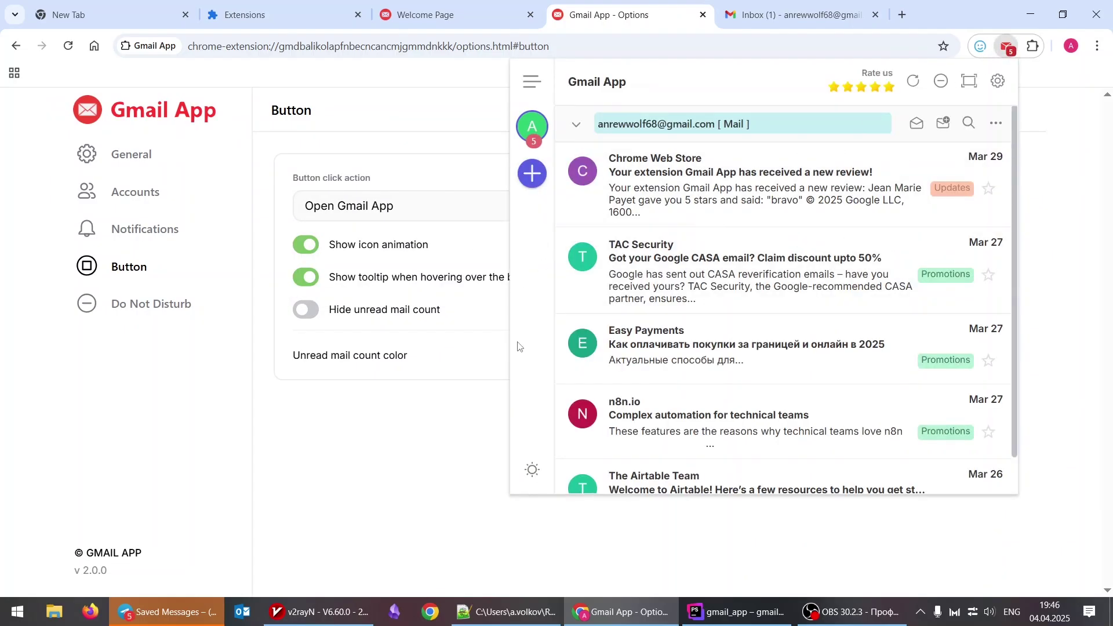
Switch the extension popup to the dark theme and back to the light theme, and close it.
click(532, 470)
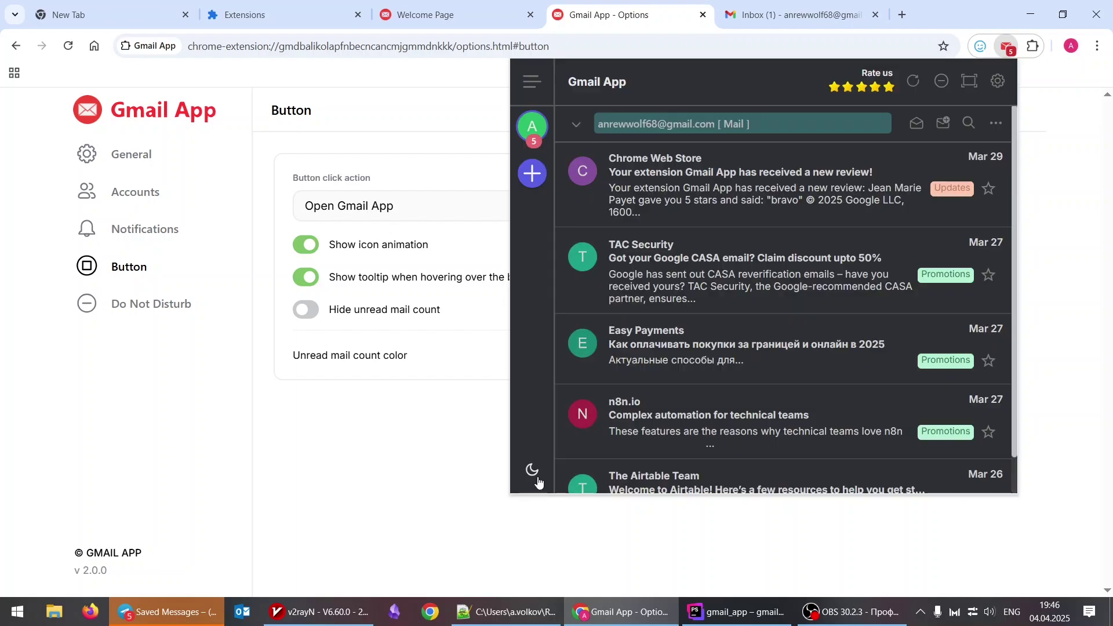
click(537, 476)
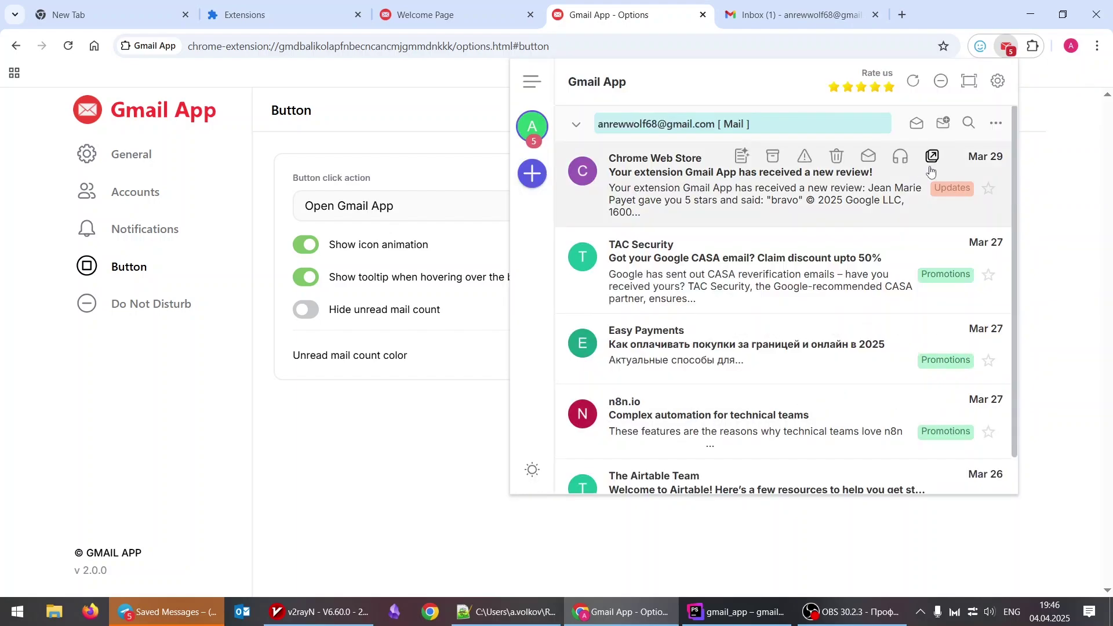
click(379, 439)
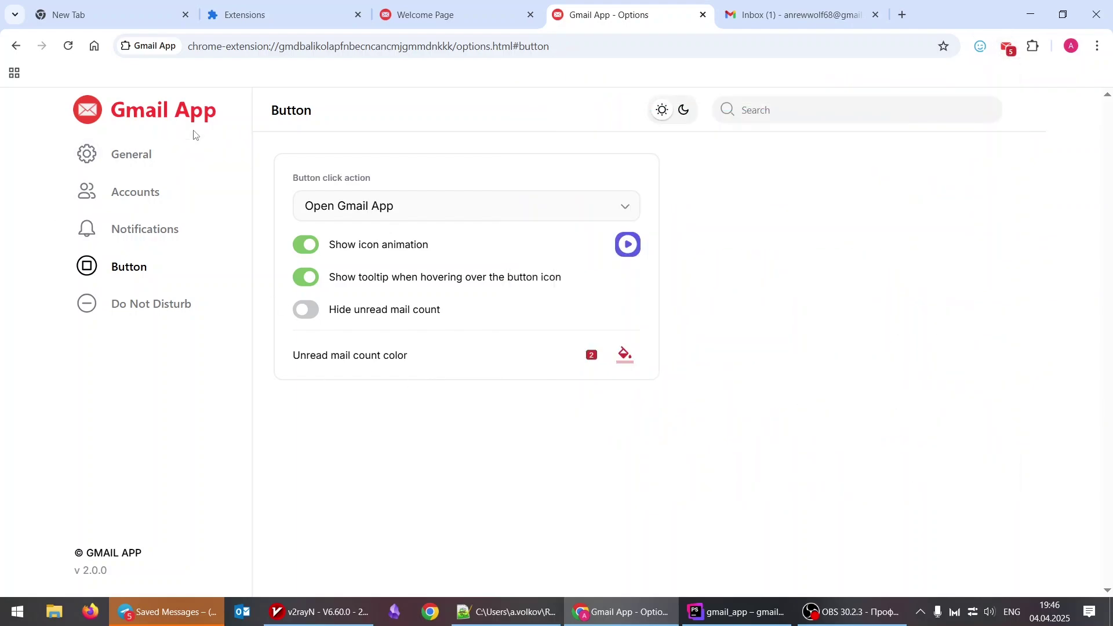
Look through the General options, from language and mark-as-read switches to display limits and voice settings.
click(175, 154)
scroll(666, 310, down, 4)
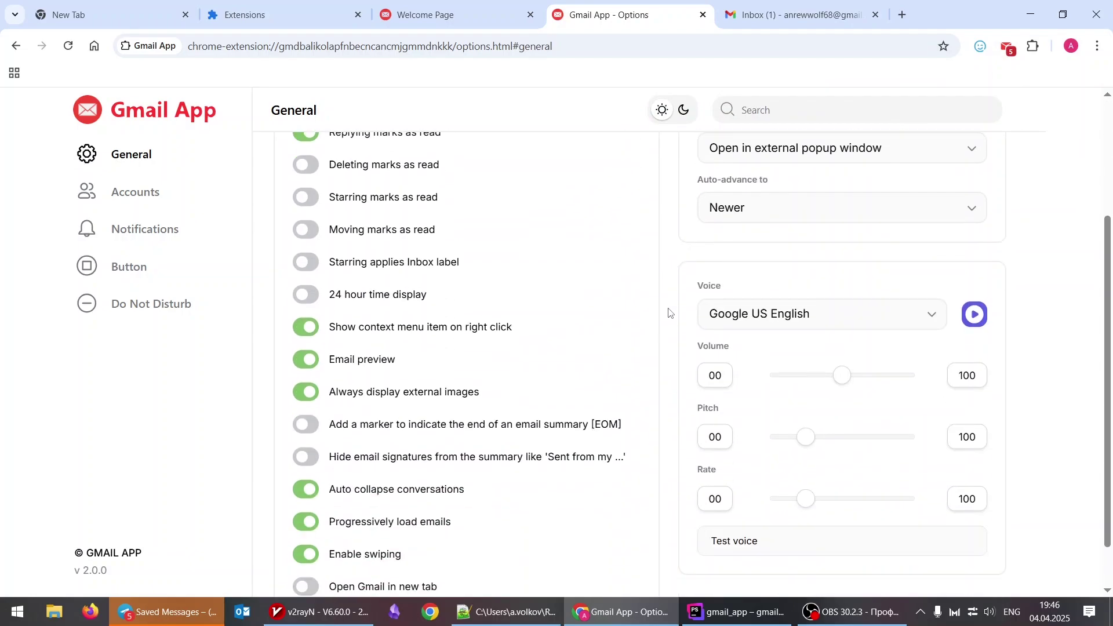
scroll(669, 311, up, 3)
scroll(669, 313, up, 2)
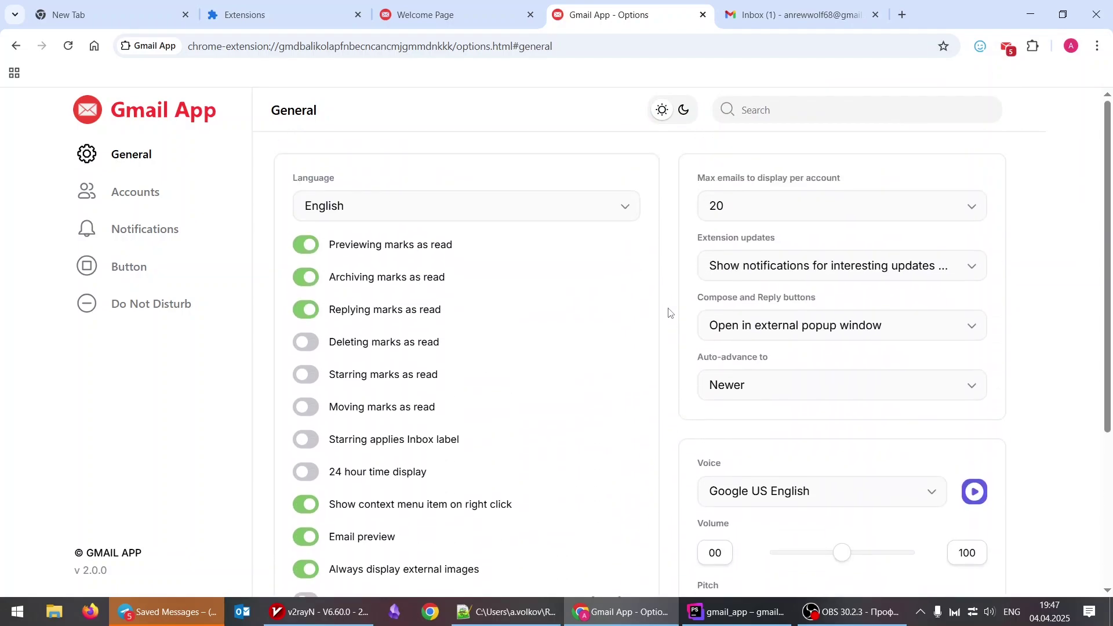
scroll(610, 375, down, 3)
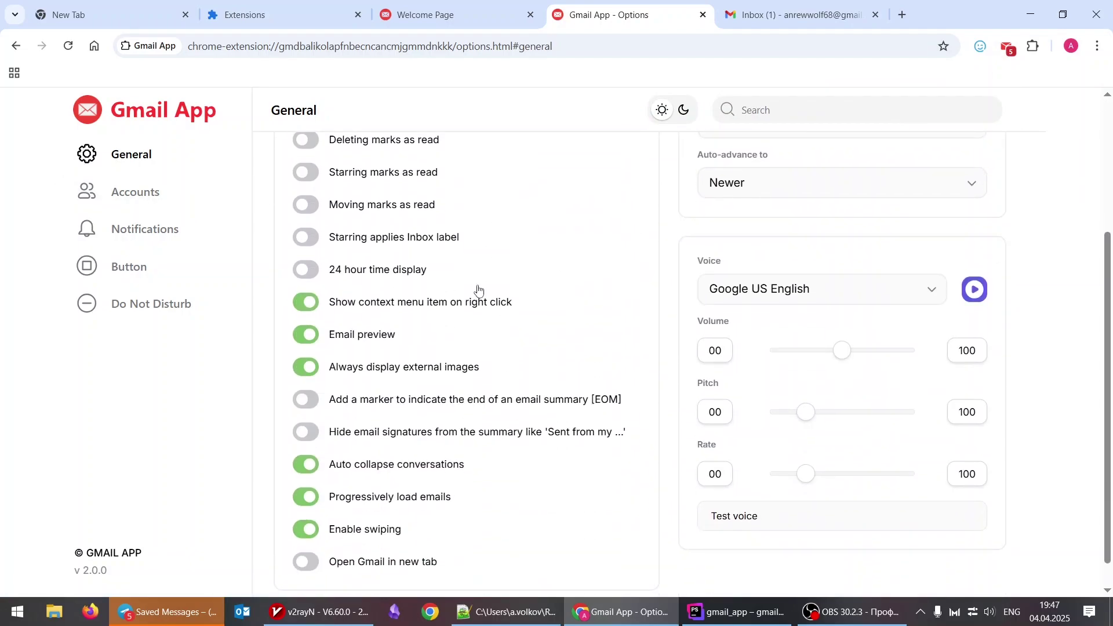
scroll(313, 301, up, 4)
In the Notifications options, set the sound notification to Kiss, lower its volume to about a quarter and play a preview.
click(185, 229)
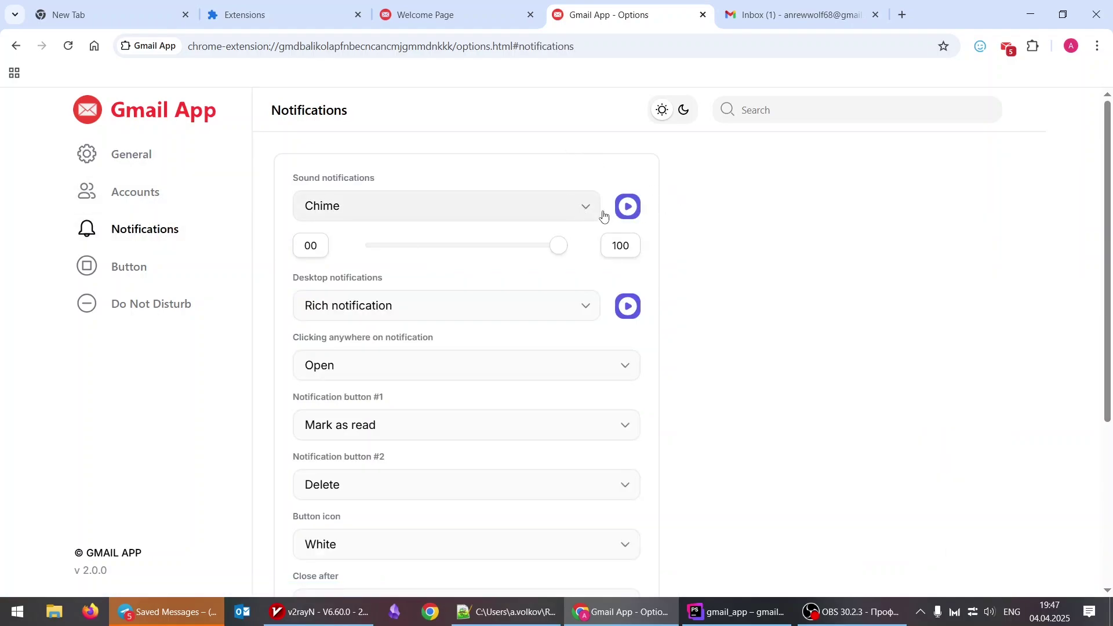
click(472, 250)
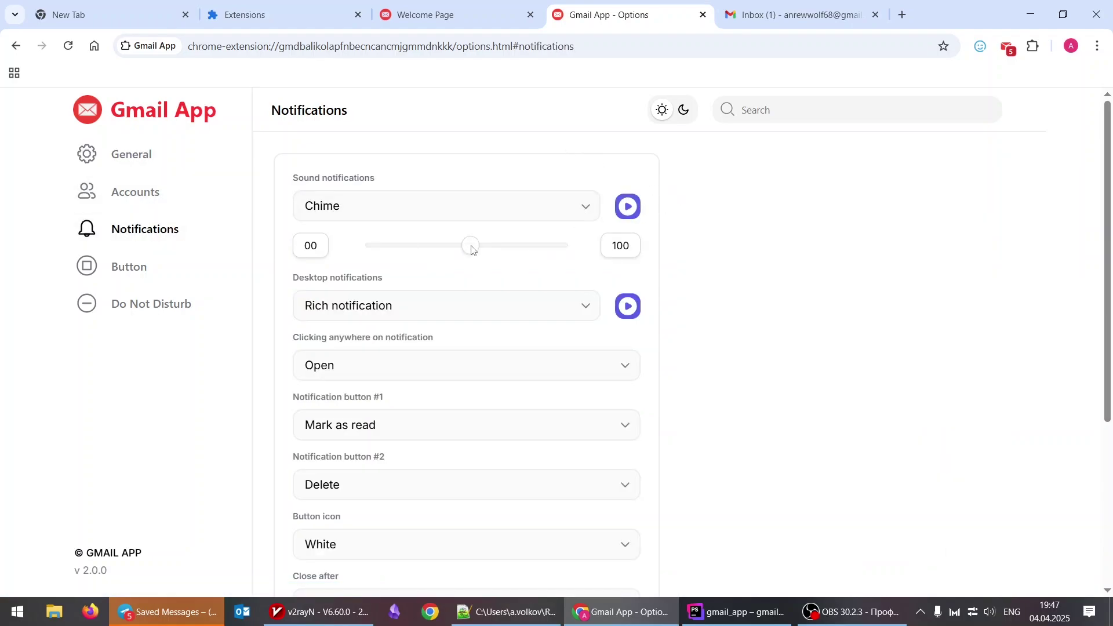
click(544, 206)
scroll(457, 316, down, 2)
click(458, 316)
click(619, 210)
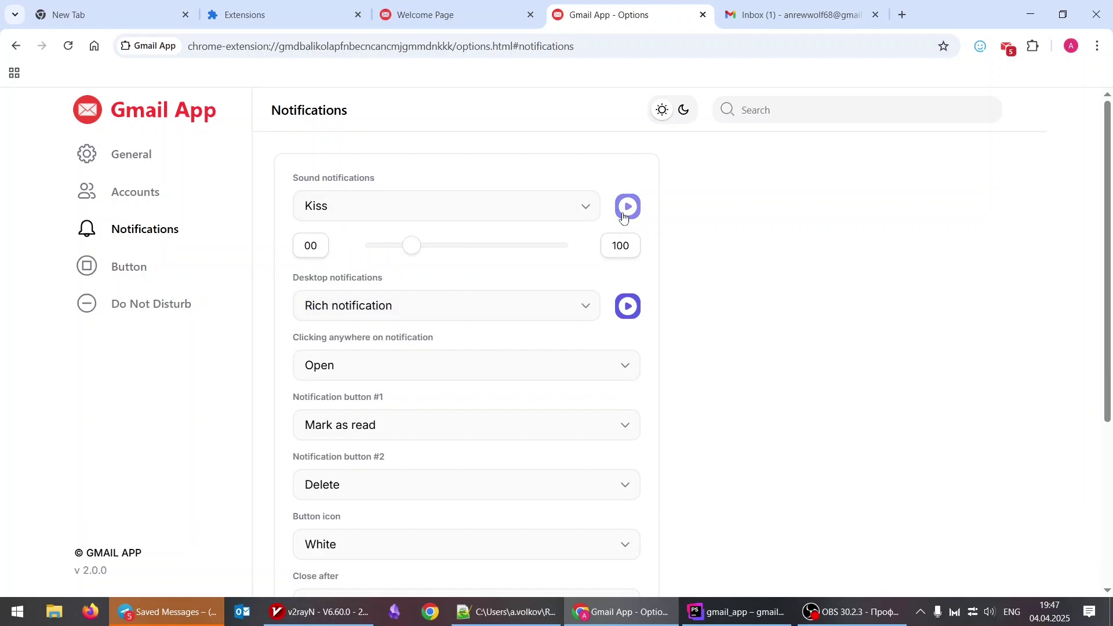
Set Notification button #1 to Delete and show a test rich desktop notification.
scroll(653, 320, down, 2)
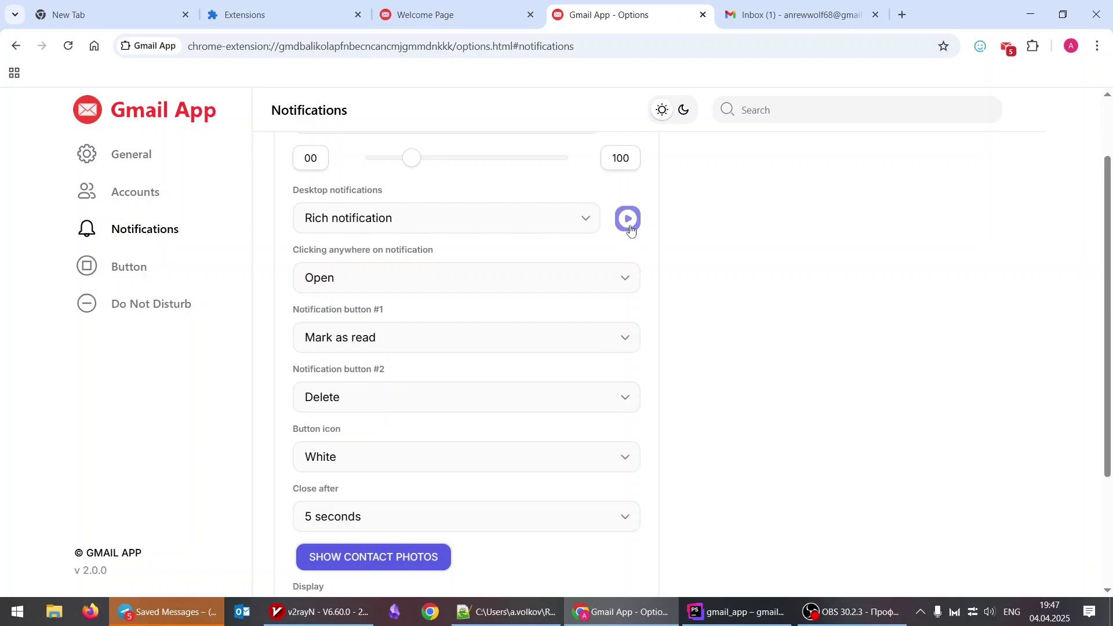
click(381, 343)
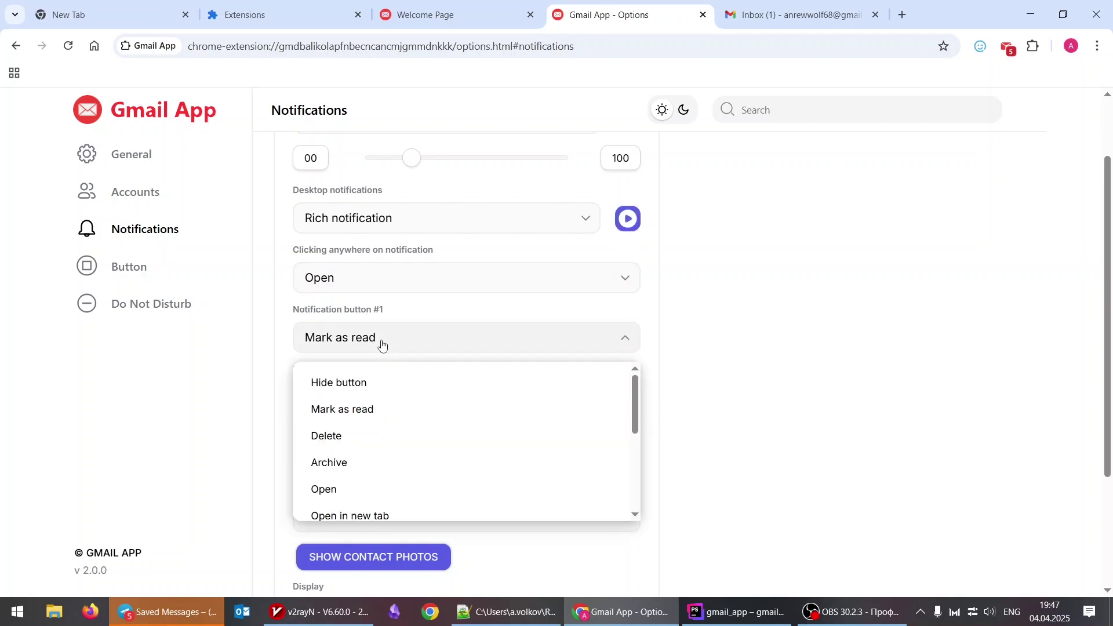
click(358, 438)
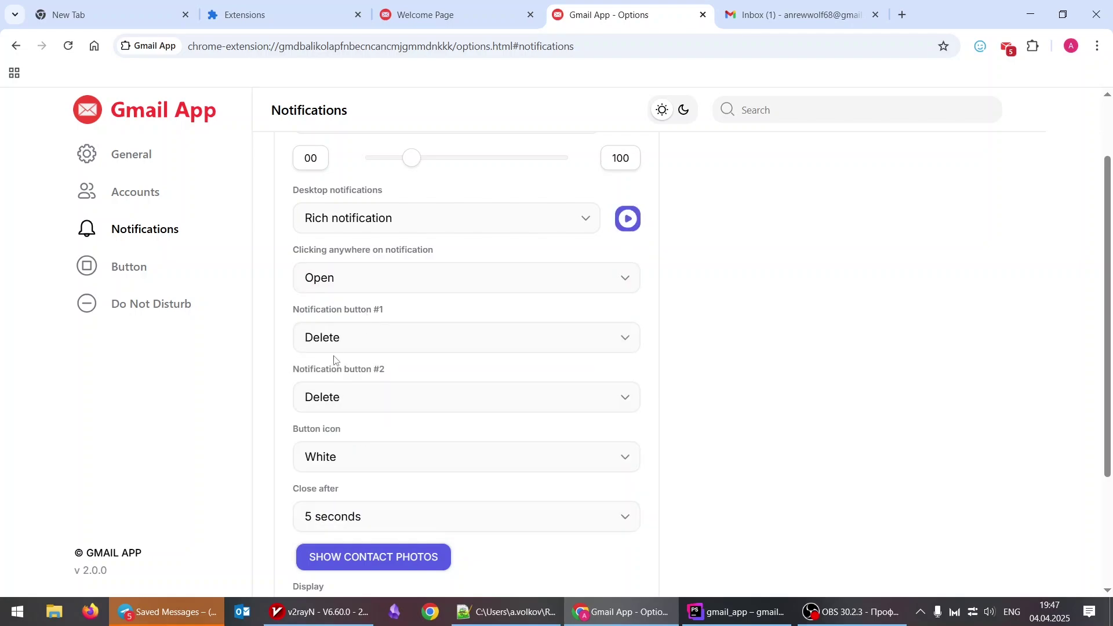
click(629, 219)
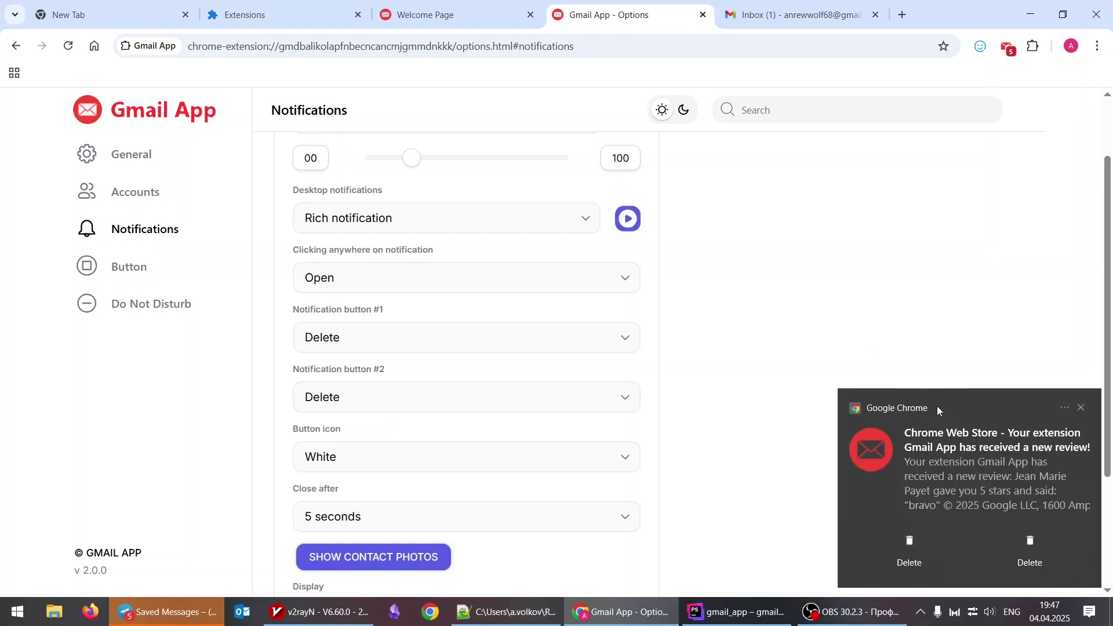
Set Notification button #1 back to Mark as read and view the available Close after durations.
click(454, 343)
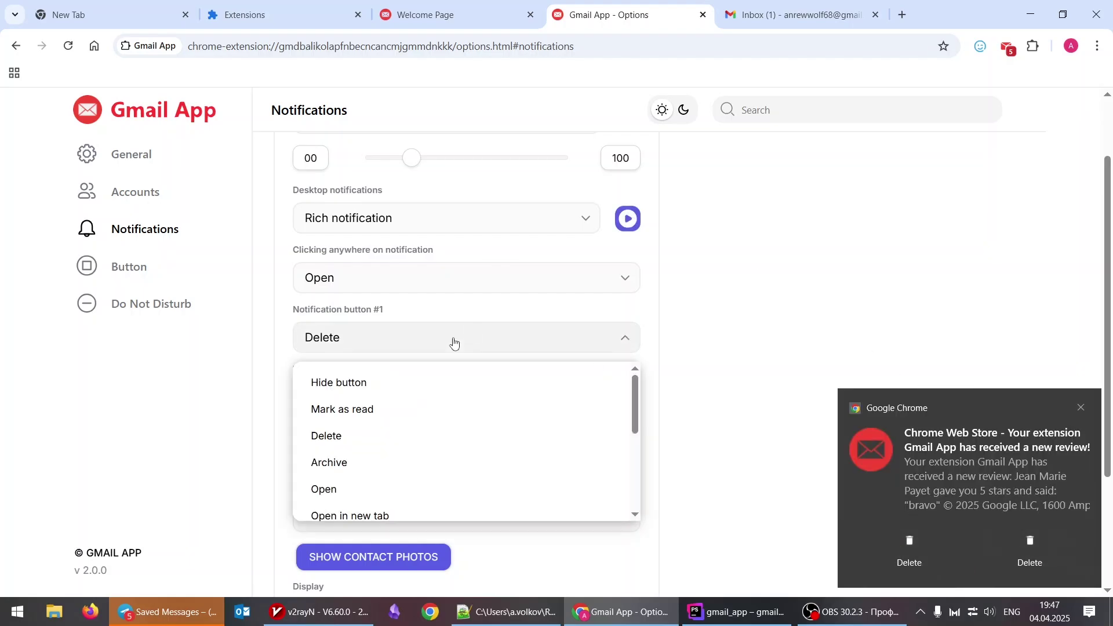
click(377, 408)
scroll(745, 331, down, 3)
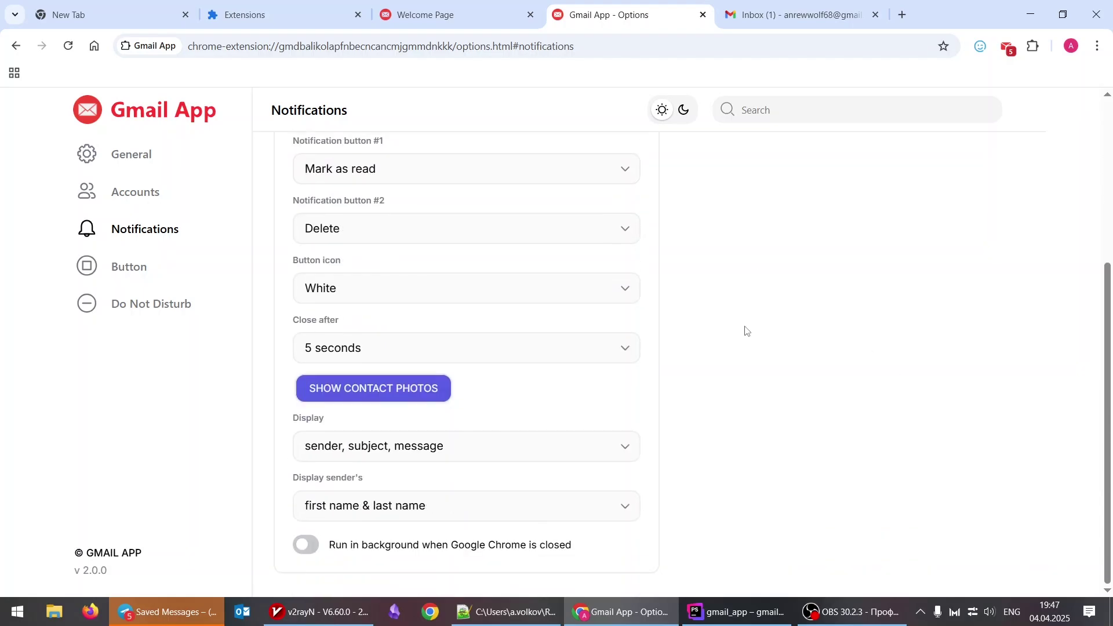
click(580, 348)
click(792, 362)
In the Button options, change the unread mail count color to teal green.
click(193, 268)
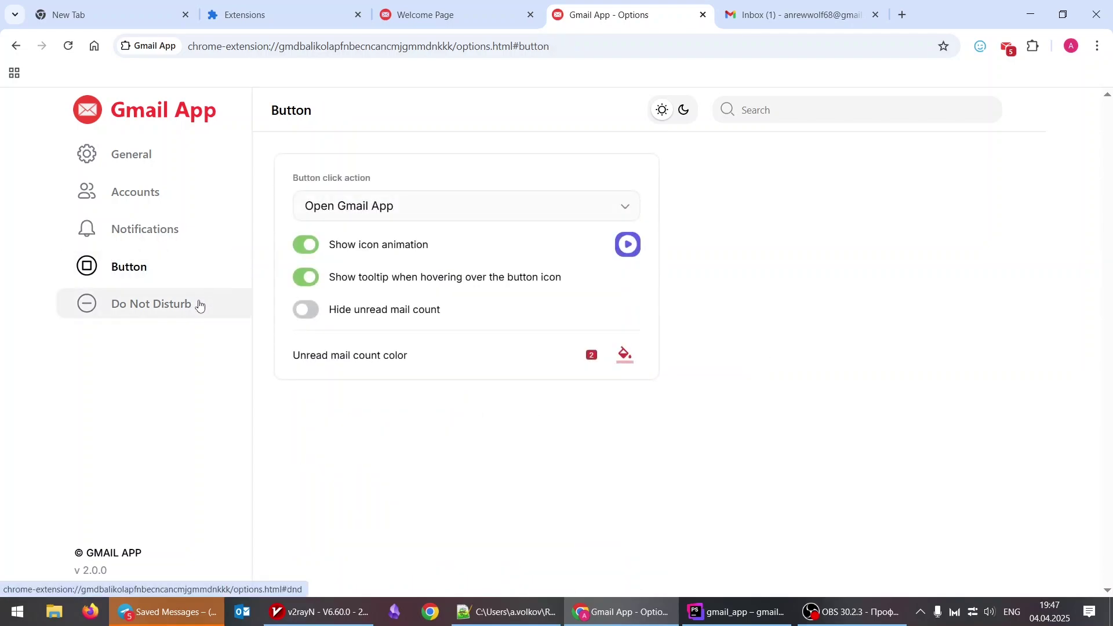
click(625, 355)
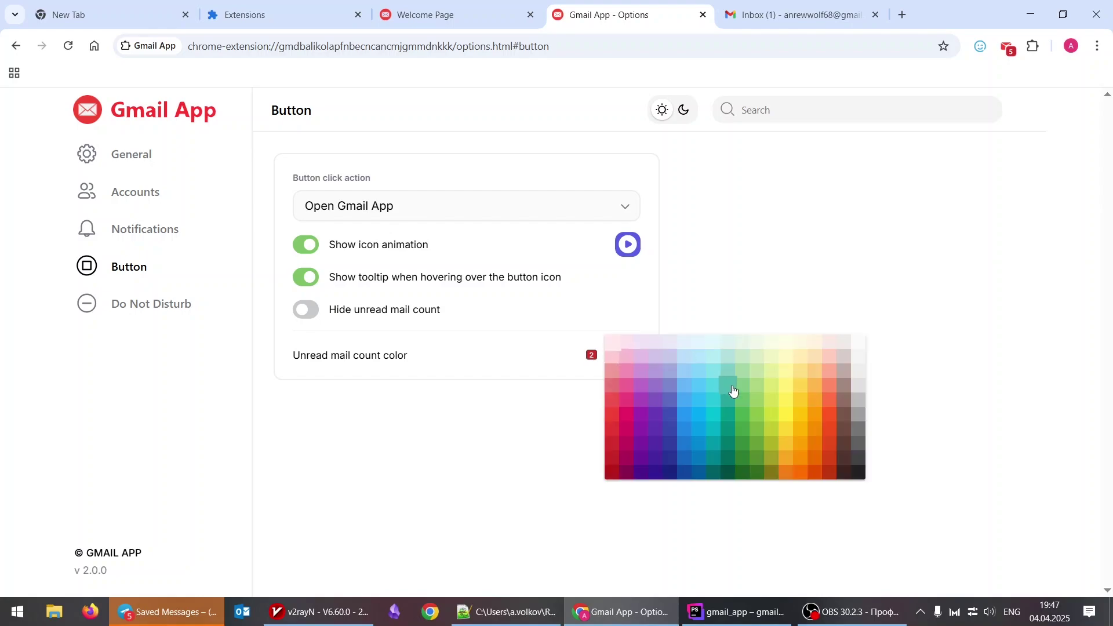
click(733, 390)
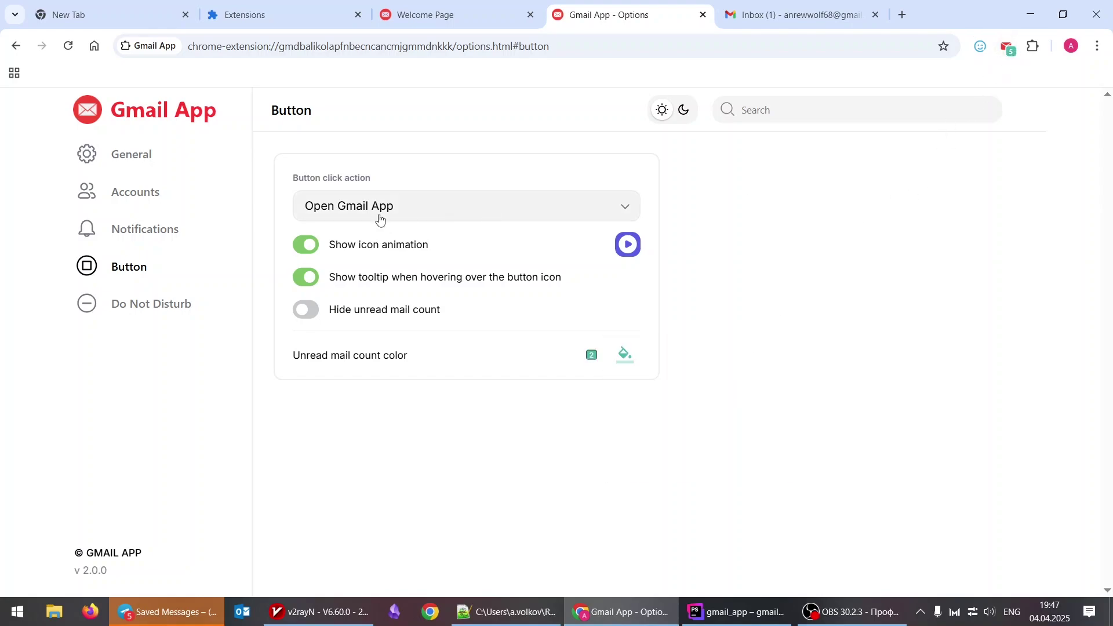
In the Do Not Disturb options, schedule Do Not Disturb for Friday at 7:00pm and save the schedule.
click(164, 303)
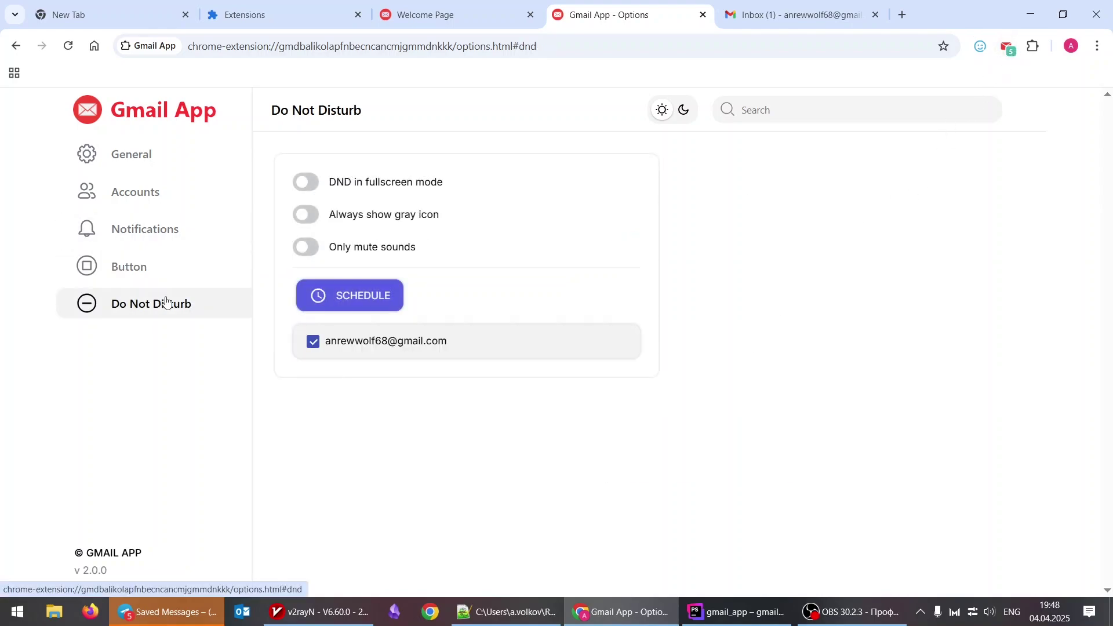
click(370, 302)
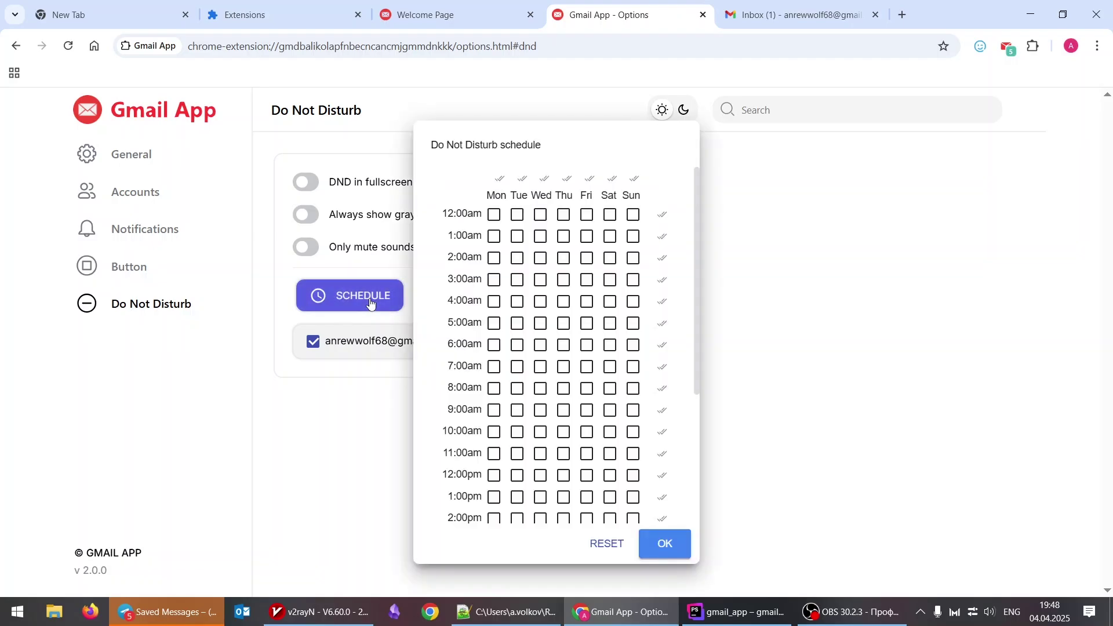
scroll(620, 439, down, 4)
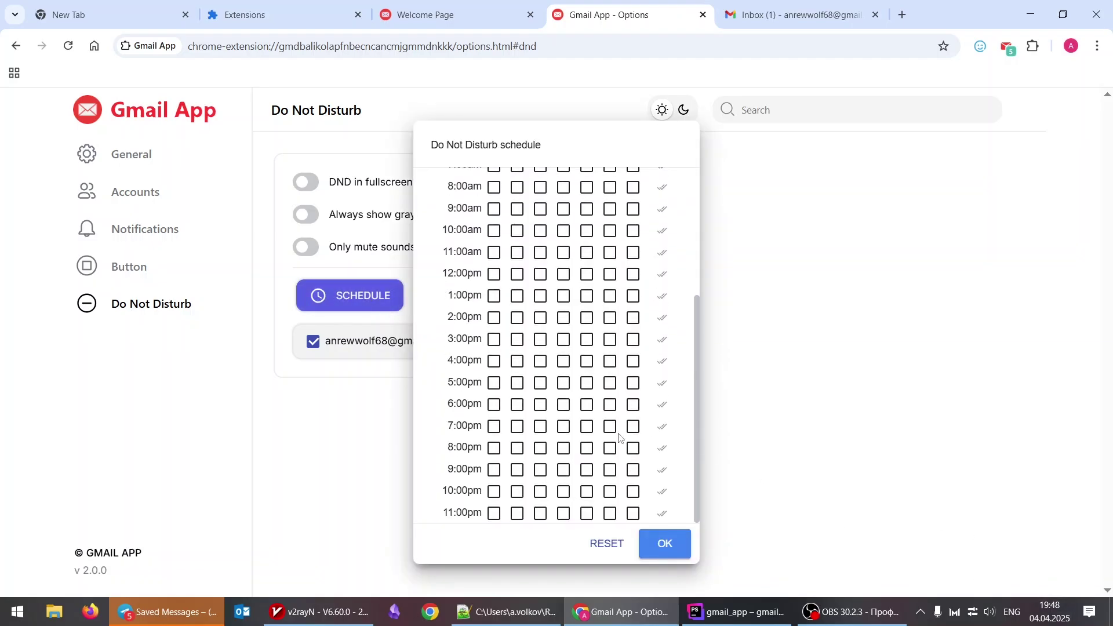
click(587, 427)
click(665, 543)
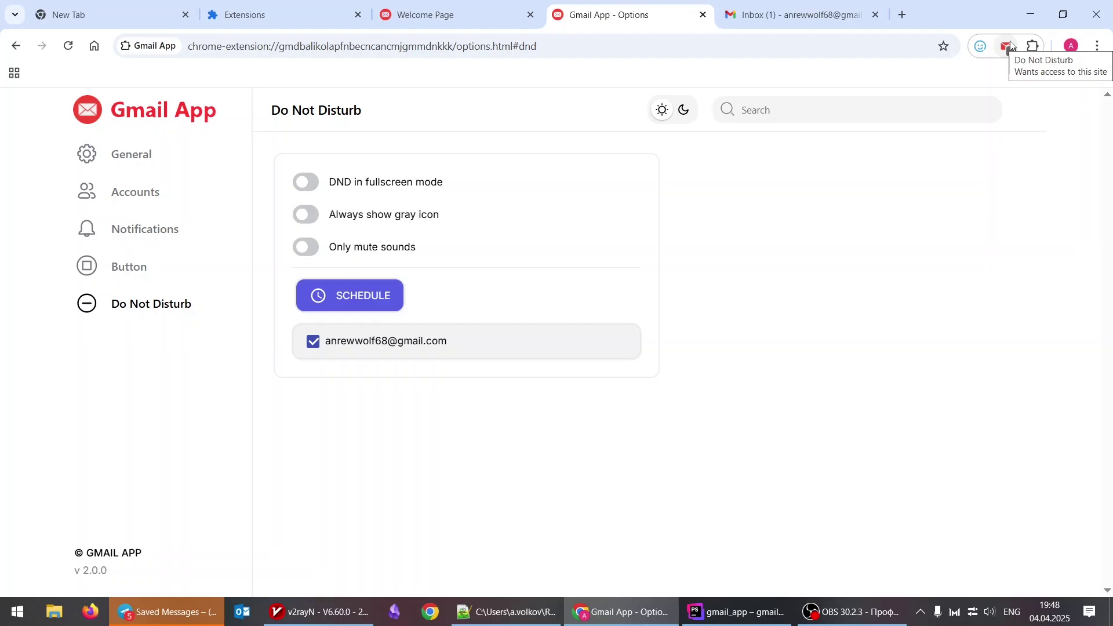
Reset the Do Not Disturb schedule and save it with no hours selected.
click(369, 293)
click(606, 544)
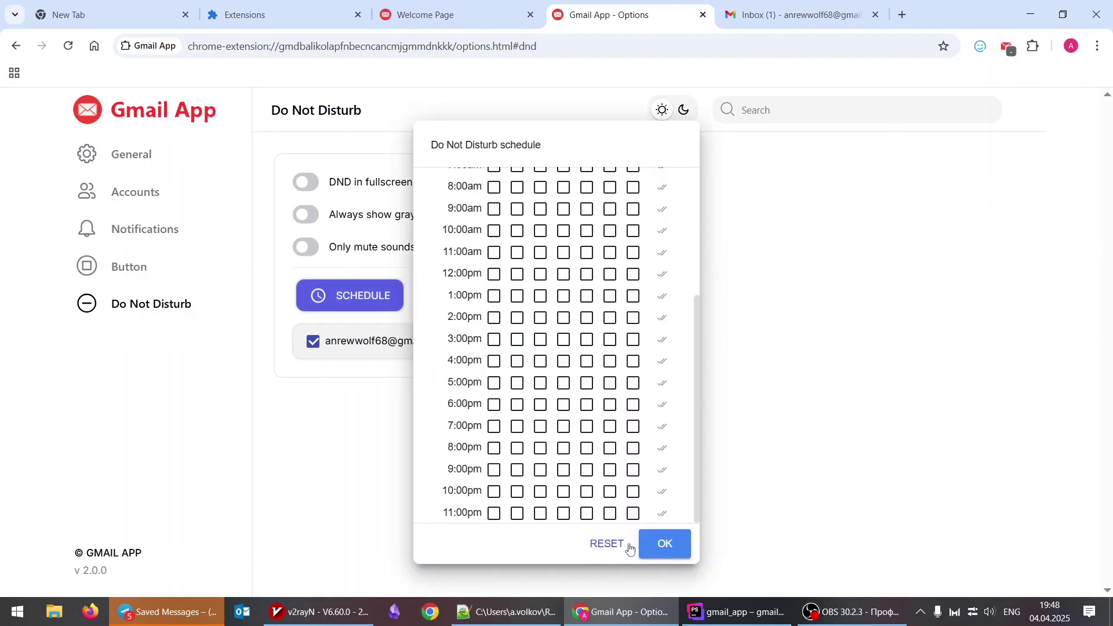
click(662, 547)
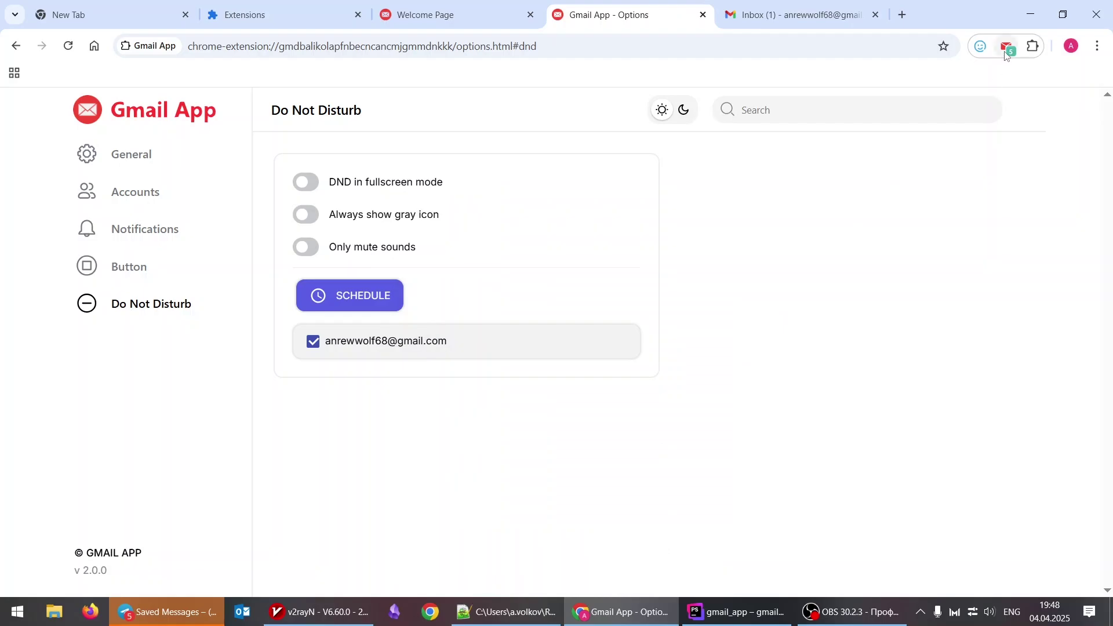
In the Accounts options, set the sound notification of the Social category to iOS.
click(135, 191)
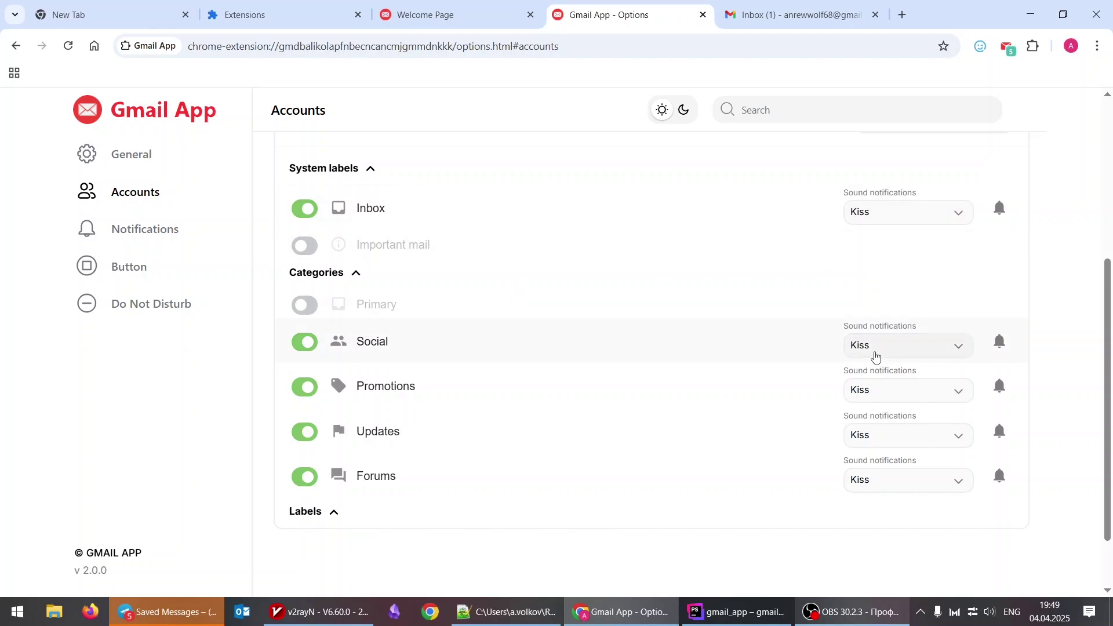
click(875, 356)
scroll(893, 476, down, 3)
click(898, 489)
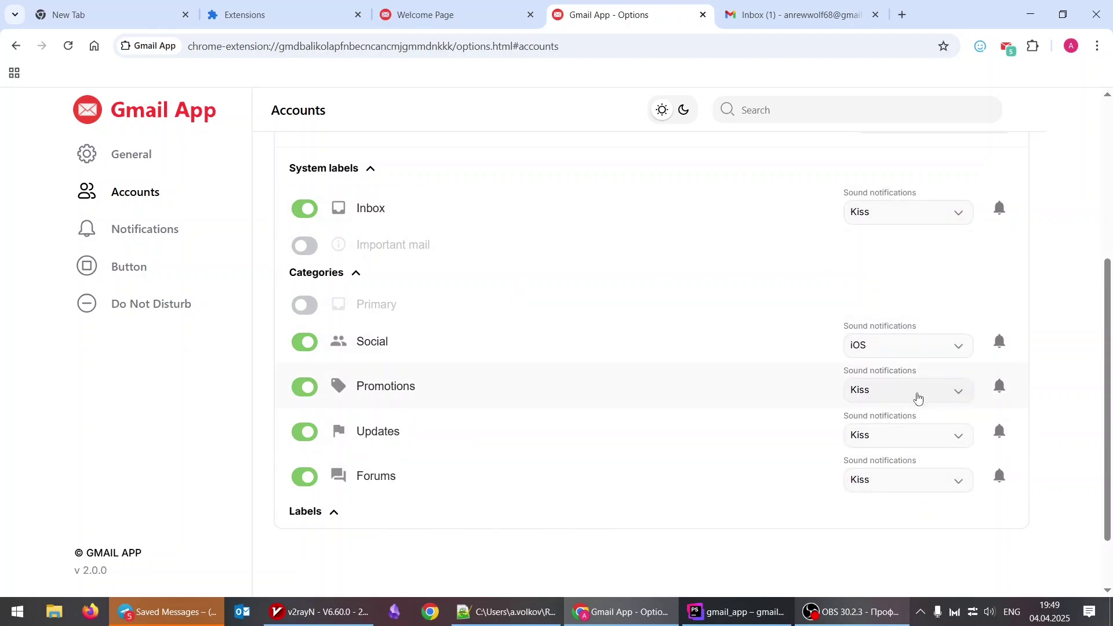
Set the Updates category's sound notification to Off and switch its desktop notifications off and back on.
click(863, 438)
click(863, 478)
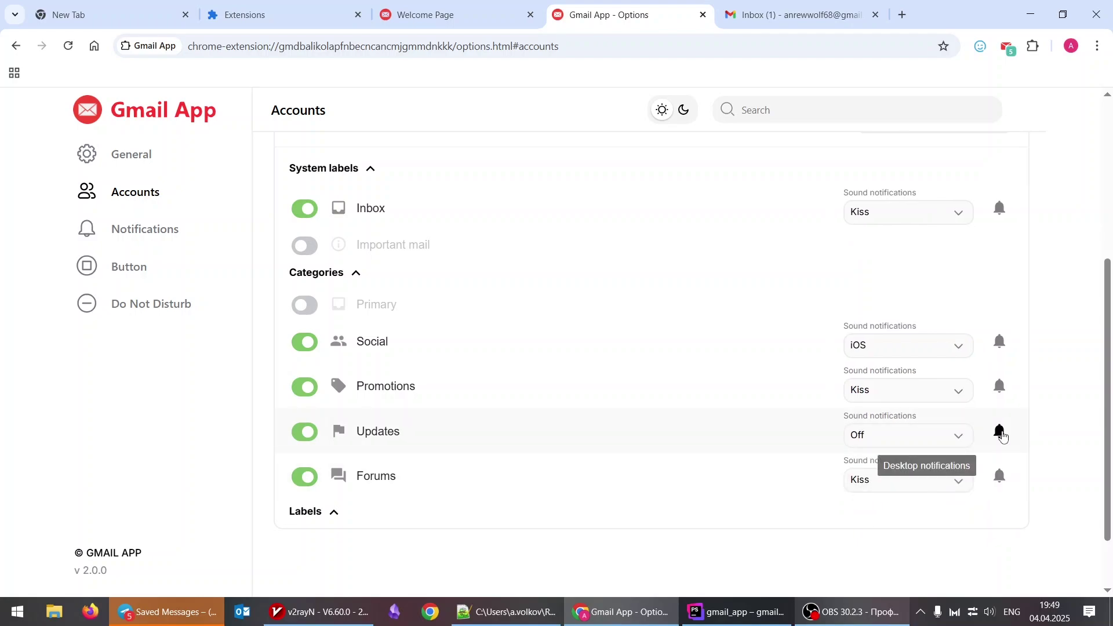
click(1001, 433)
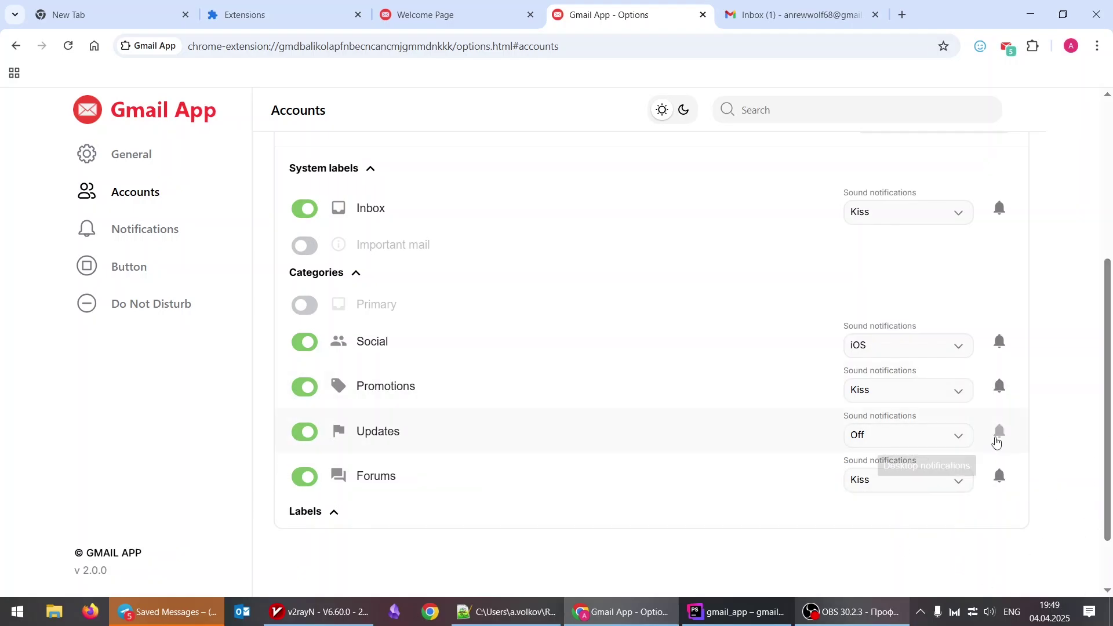
click(999, 432)
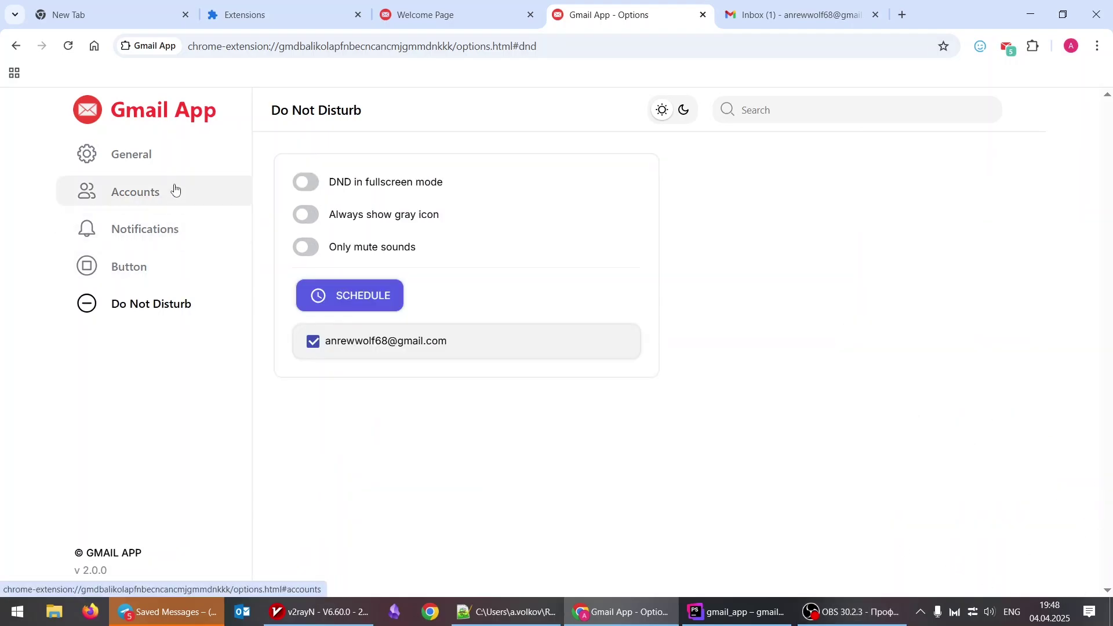
Return to the General options and open the extension popup with the account's mail list.
click(172, 162)
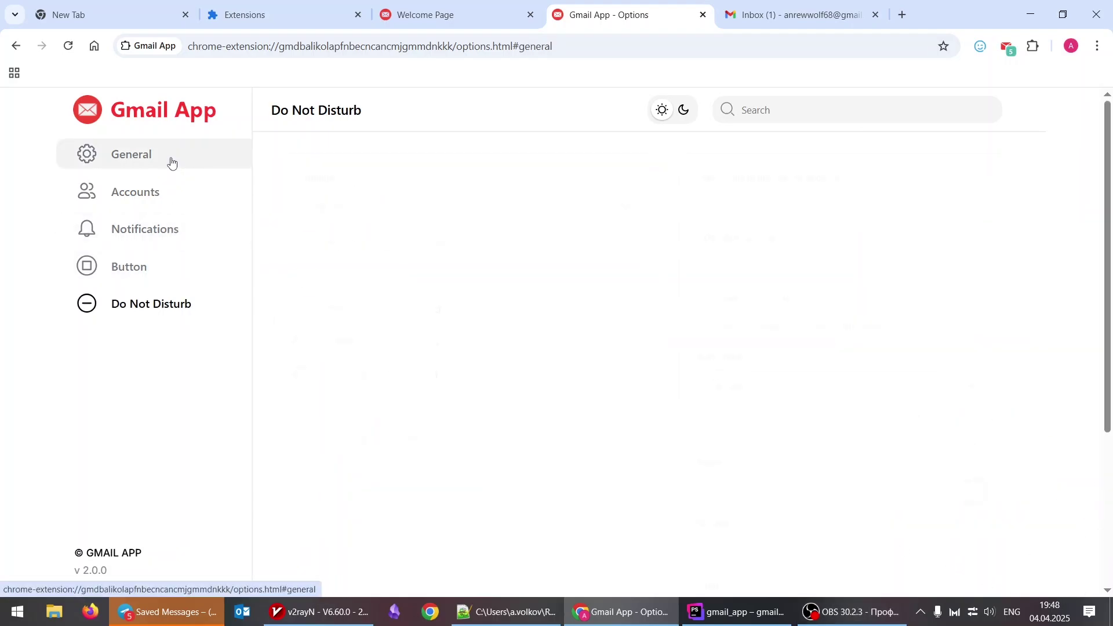
click(1006, 51)
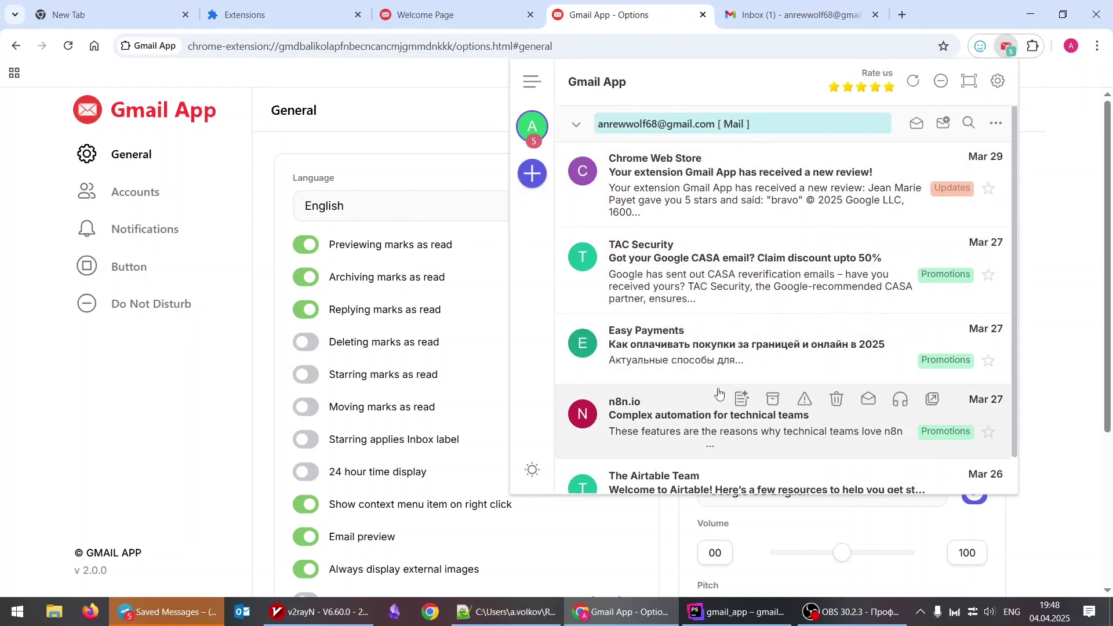